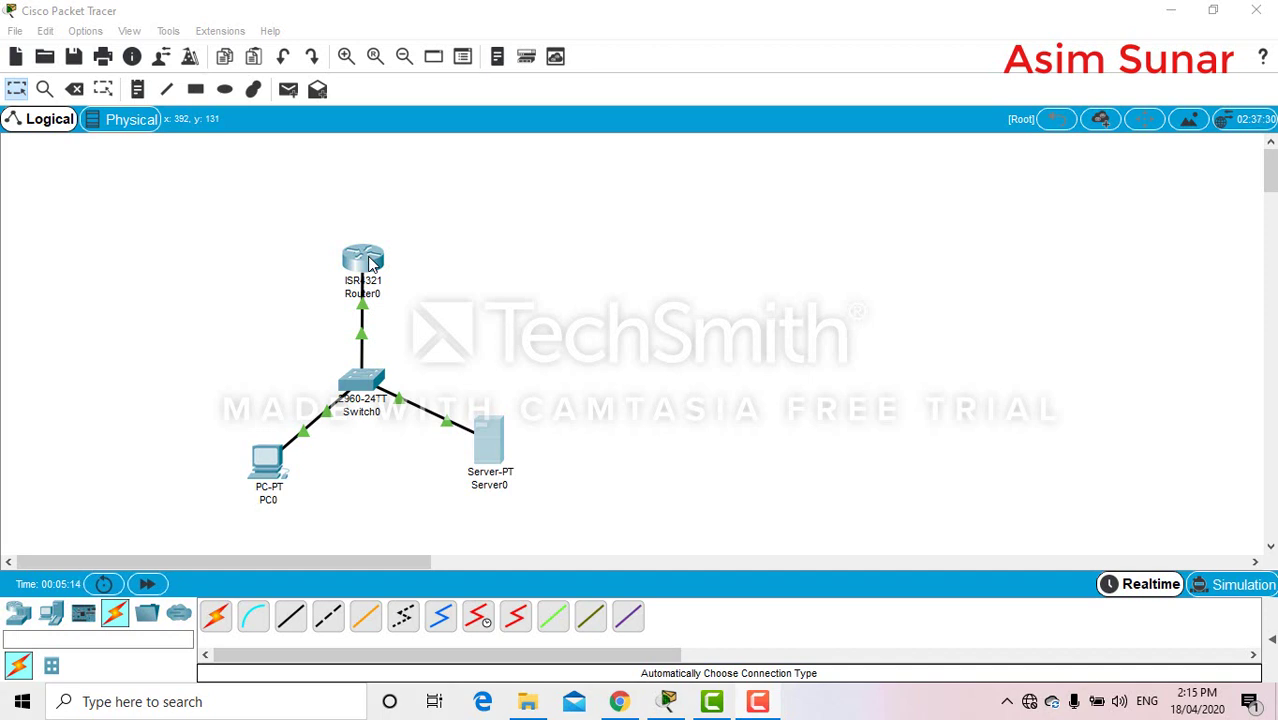
- Check Server0's TFTP file list before the backup
left_click(490, 437)
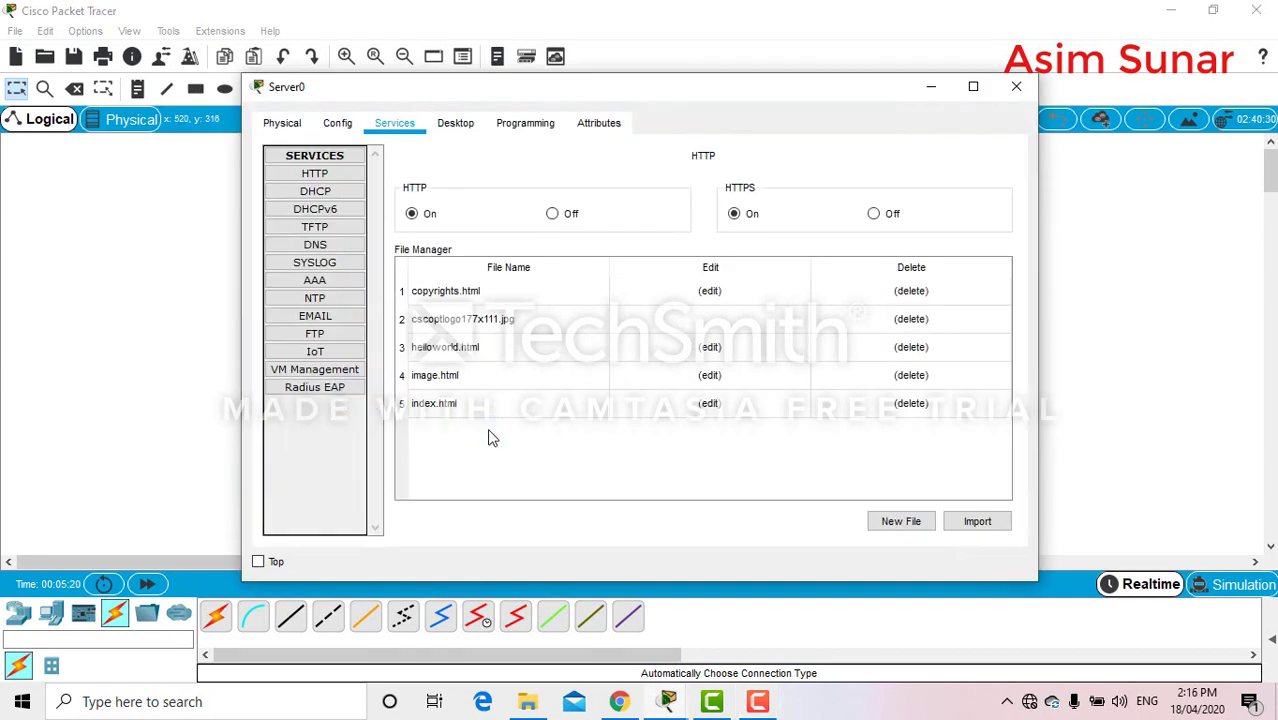
left_click(315, 228)
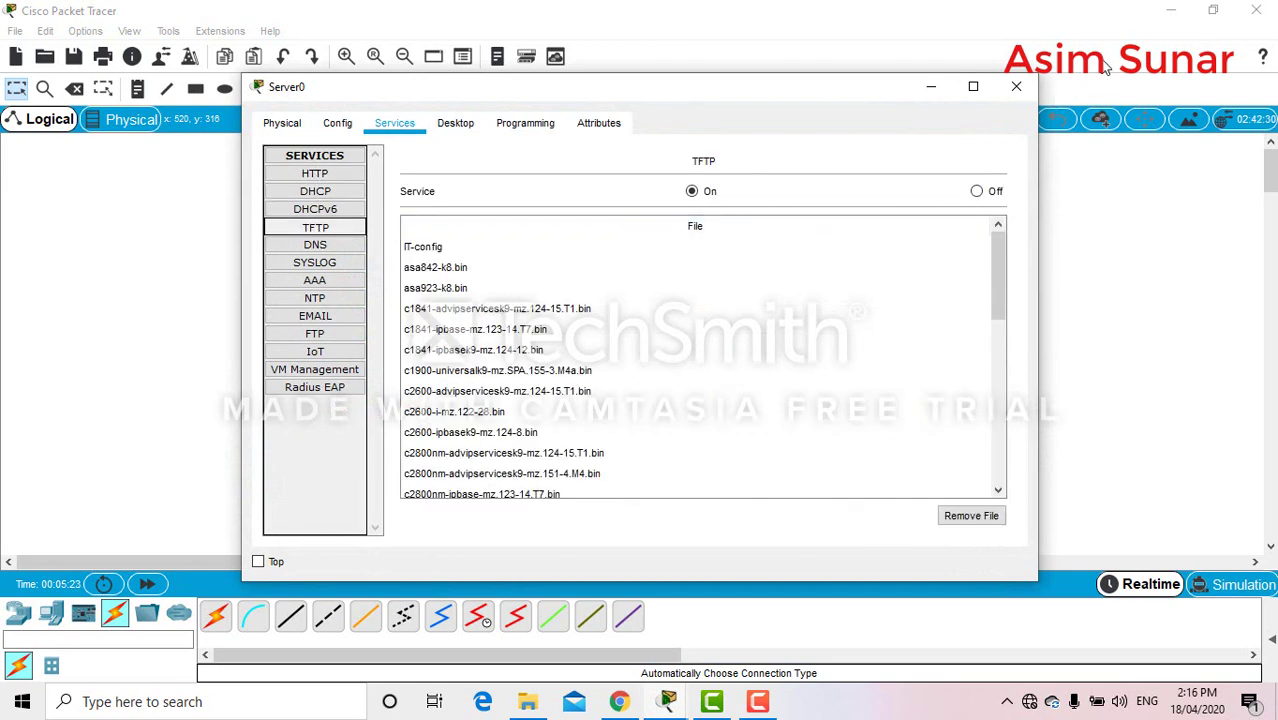
left_click(1015, 90)
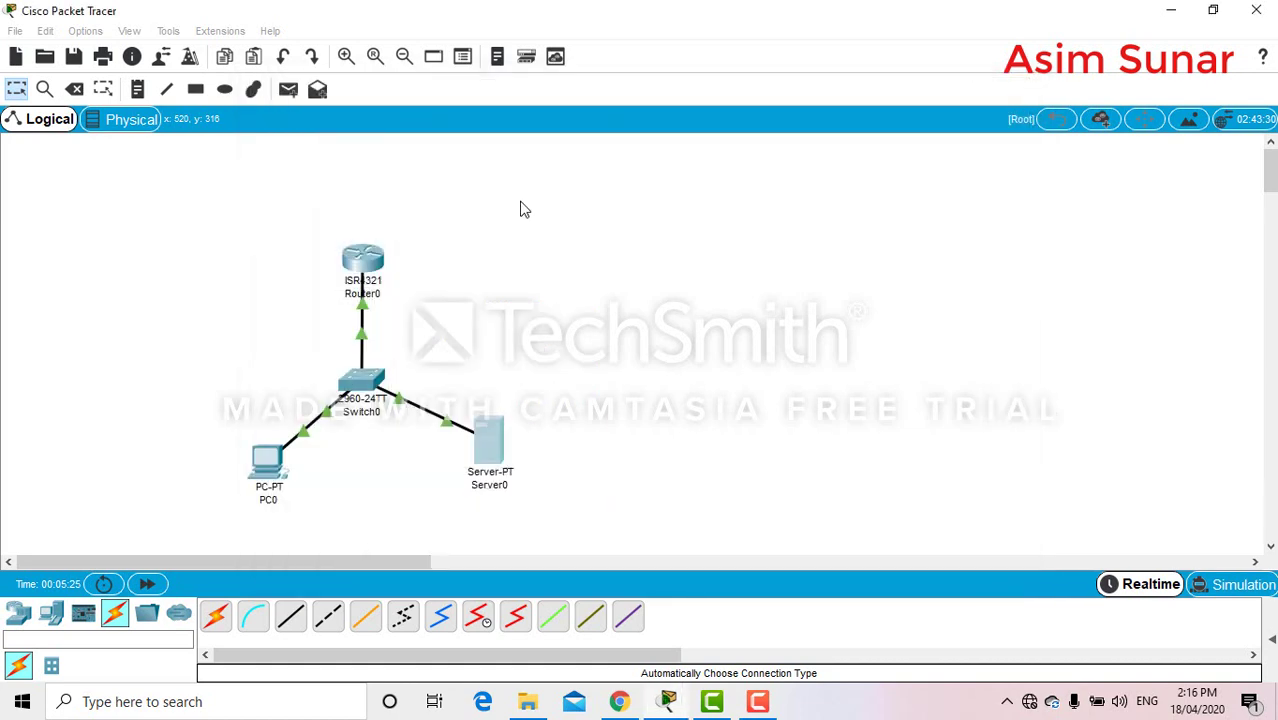
- Open Router0's CLI and enter privileged exec mode
left_click(355, 261)
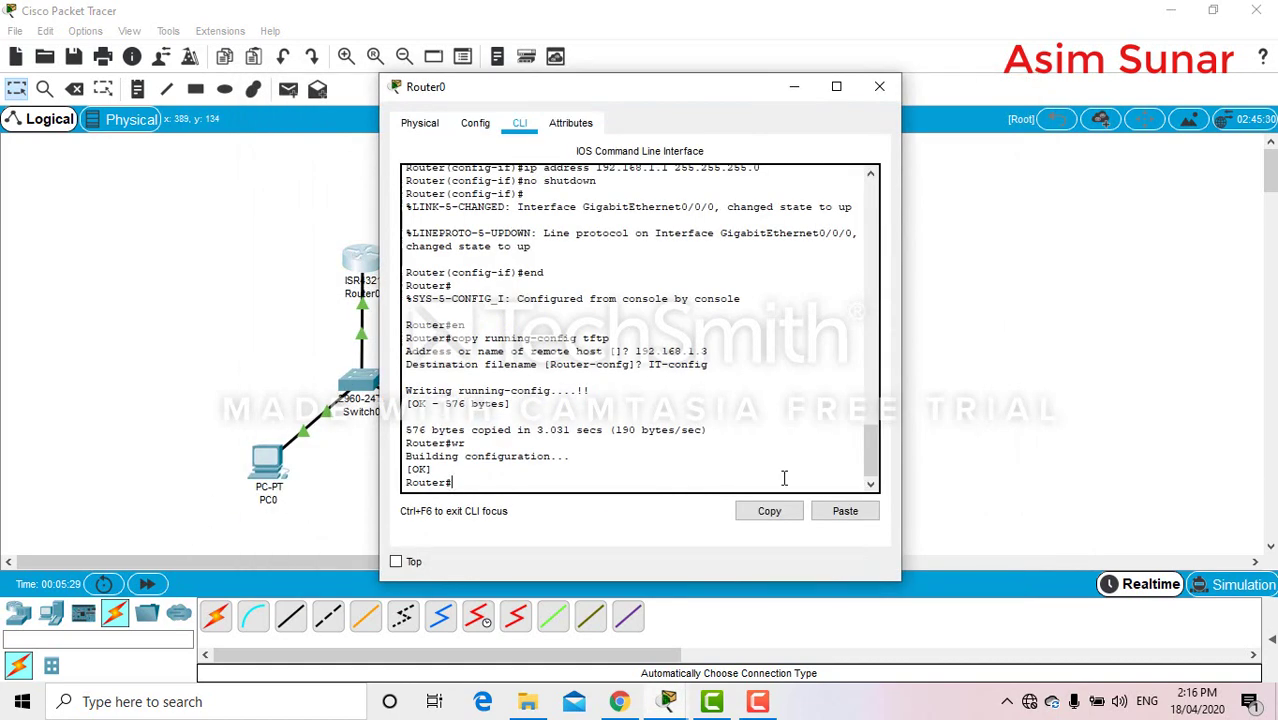
type("end")
key("Return")
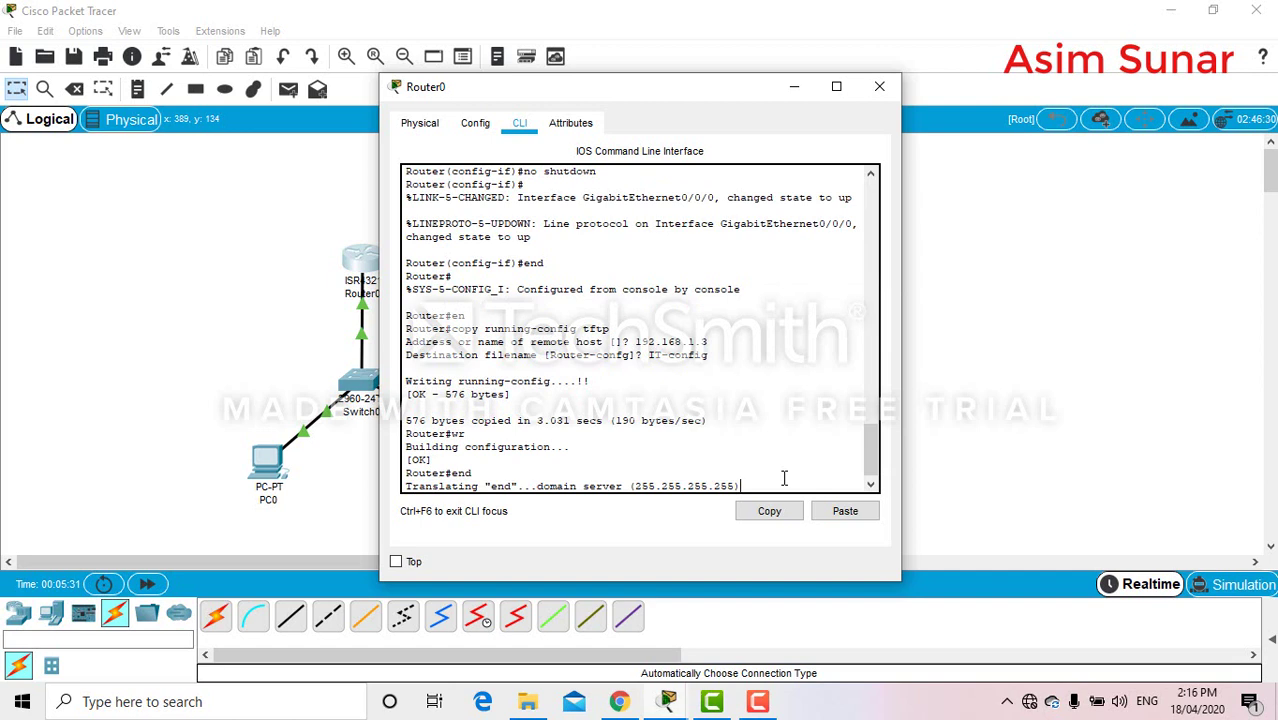
type("en")
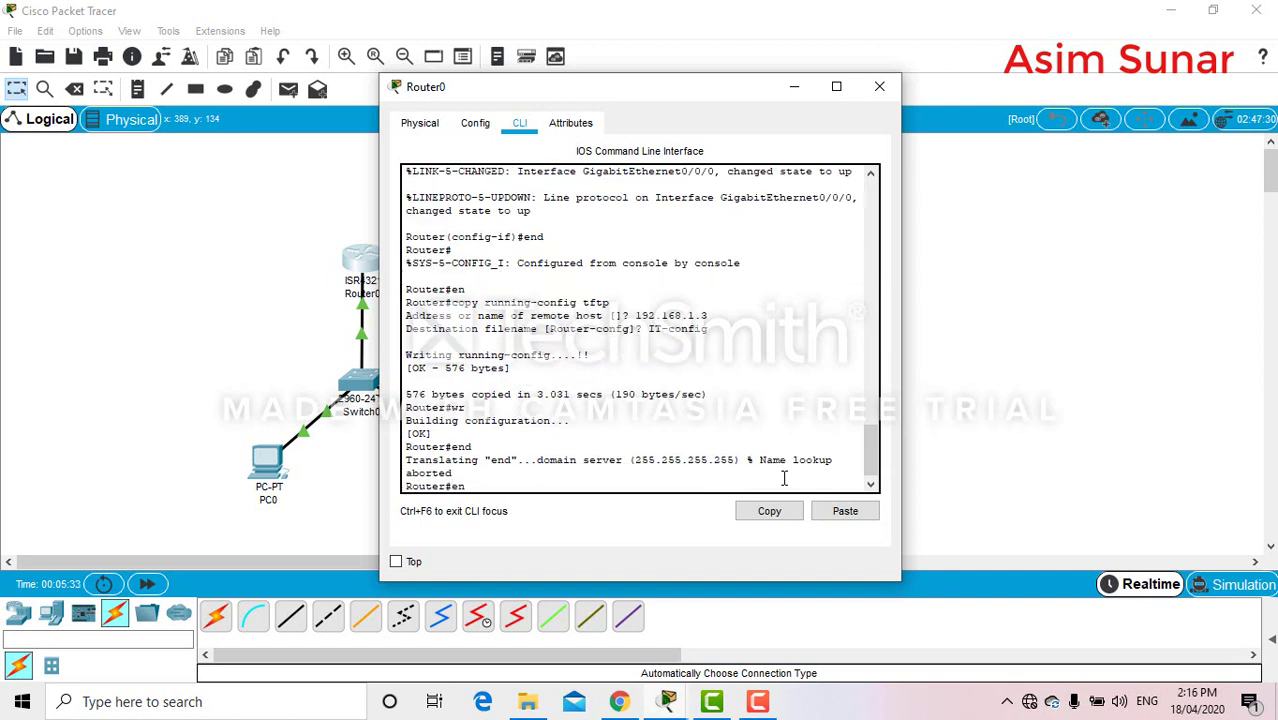
key("Return")
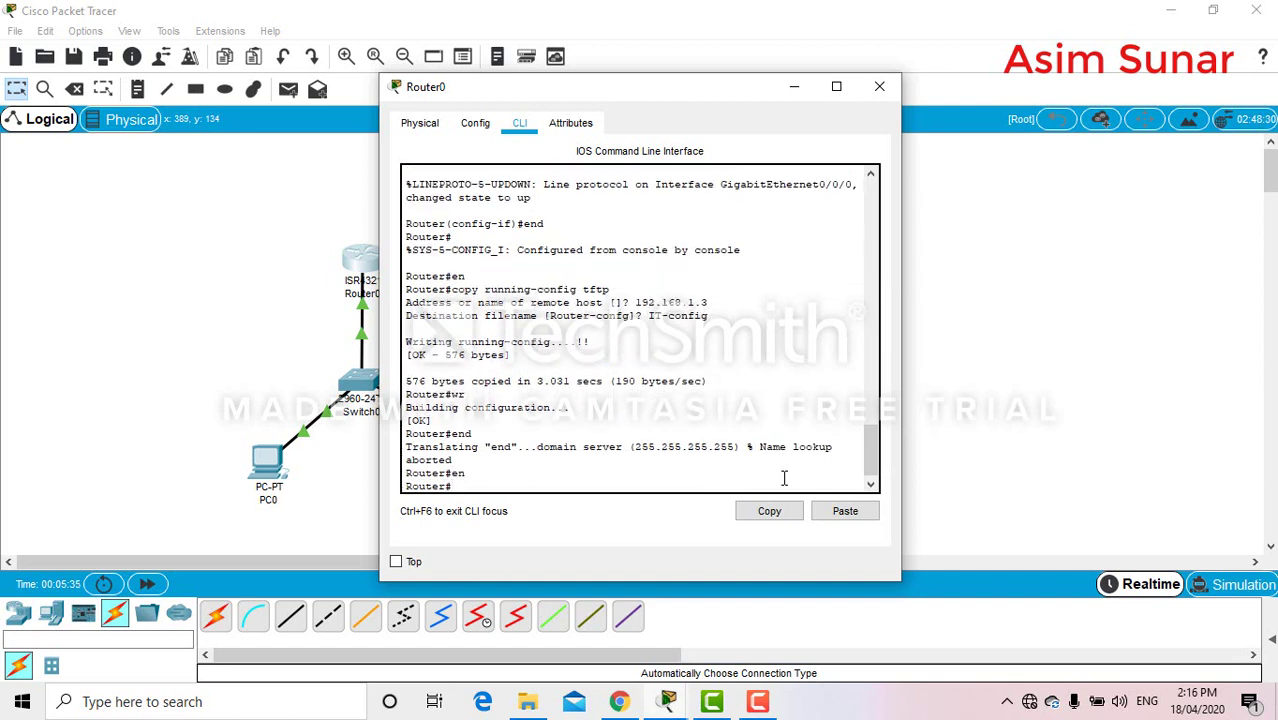
- Copy Router0's running config to TFTP server 192.168.1.3 as Backup-config, then save with wr
type("c")
type("opy run")
type("ning-con")
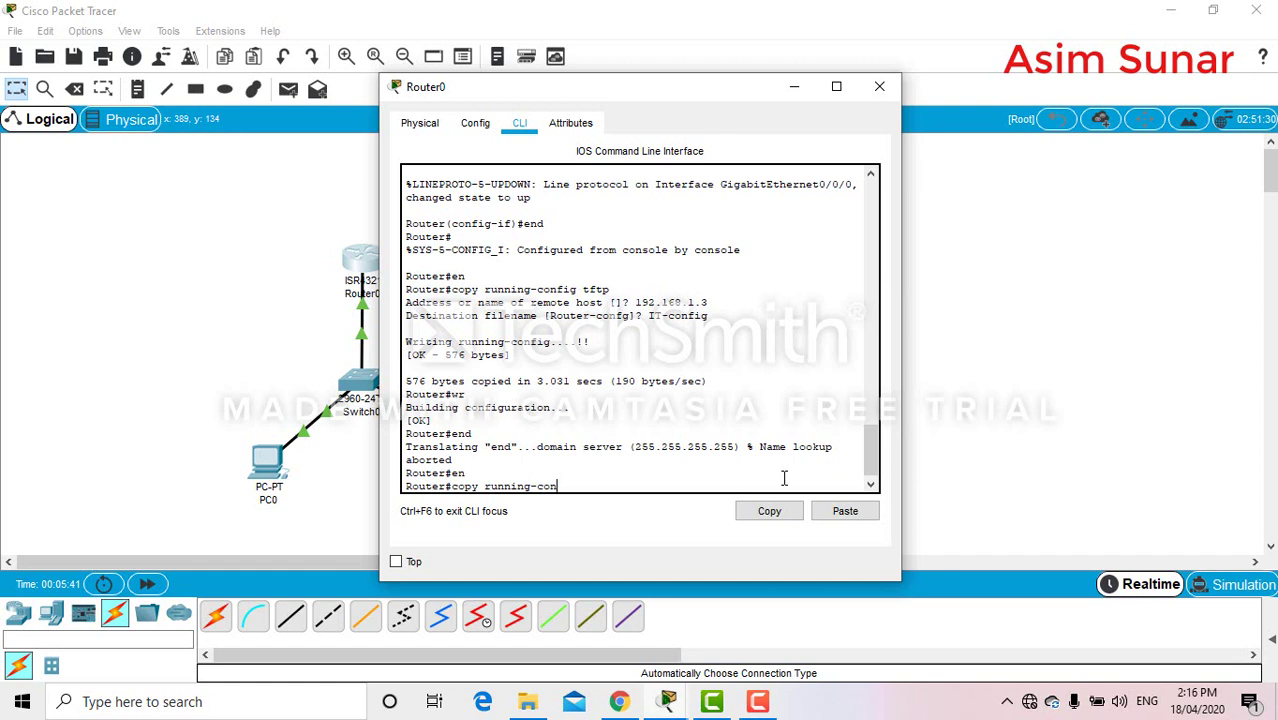
type("fig t")
type("ftp")
key("Return")
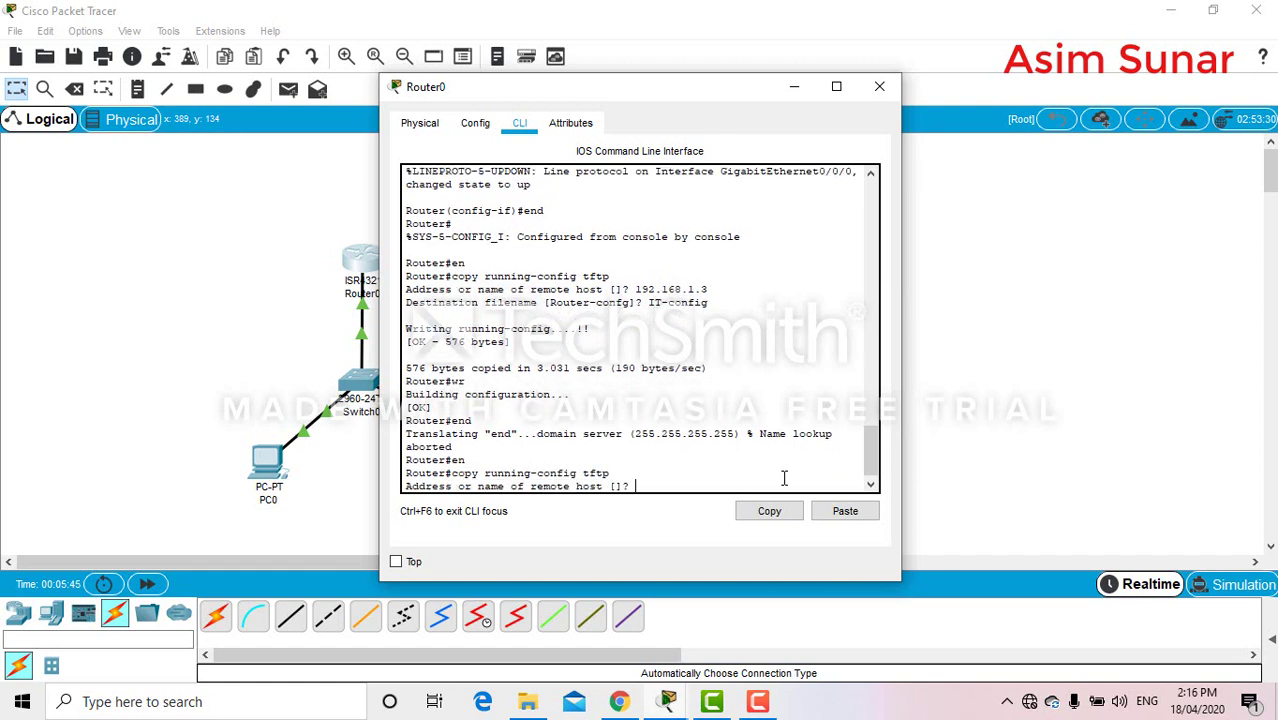
mouse_move(689, 89)
left_mouse_down()
mouse_move(773, 89)
mouse_move(949, 123)
left_mouse_up()
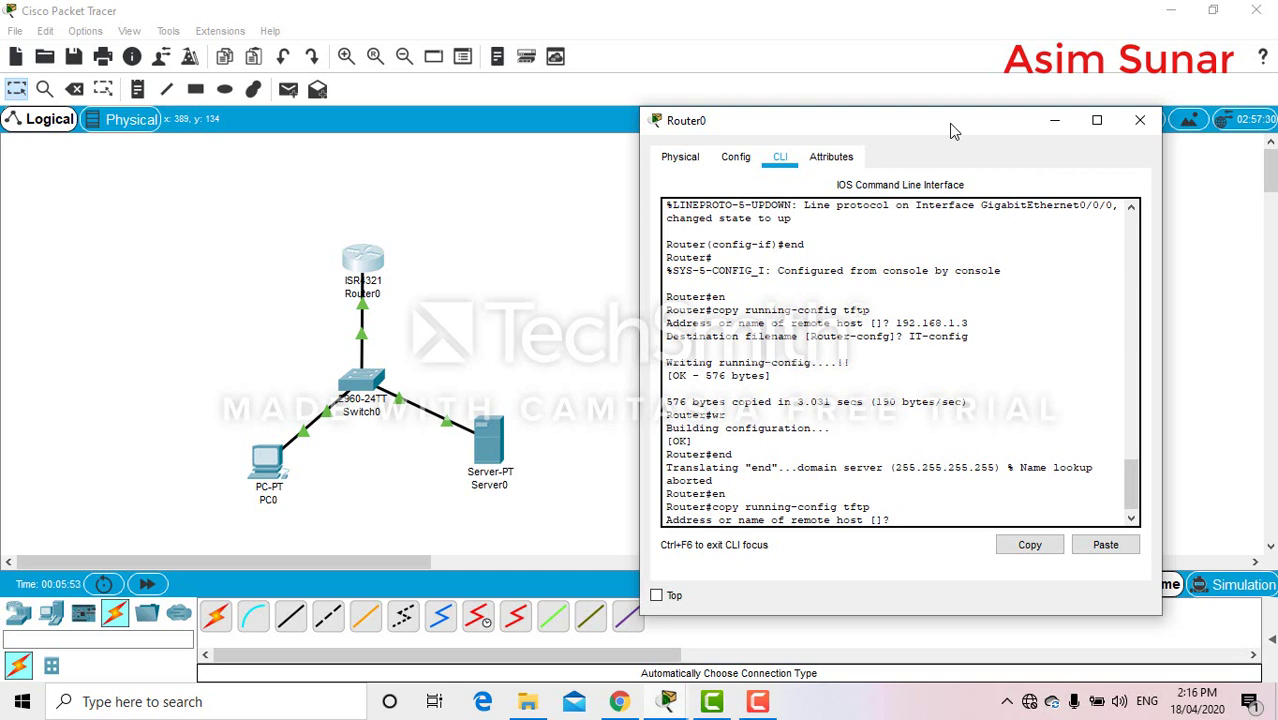
type("192")
type(".168.")
type("1.3")
key("Return")
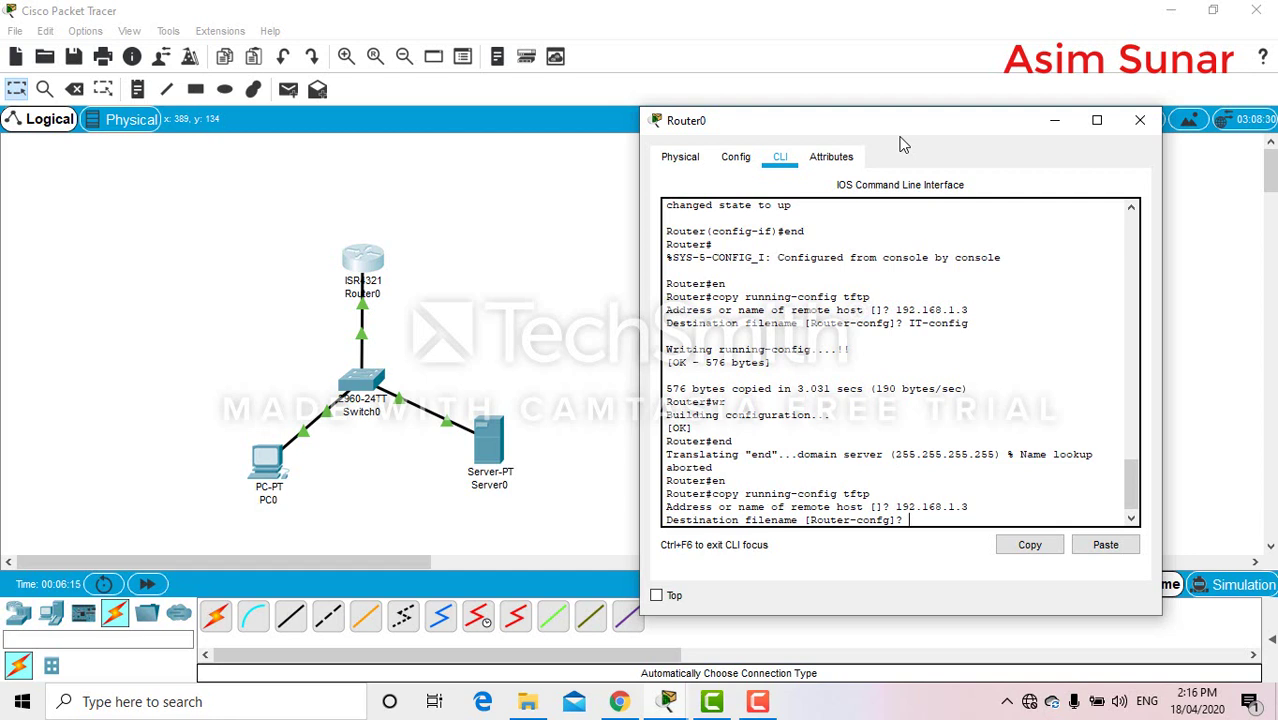
type("Ba")
type("ckup")
type("-co")
type("nfig")
key("Return")
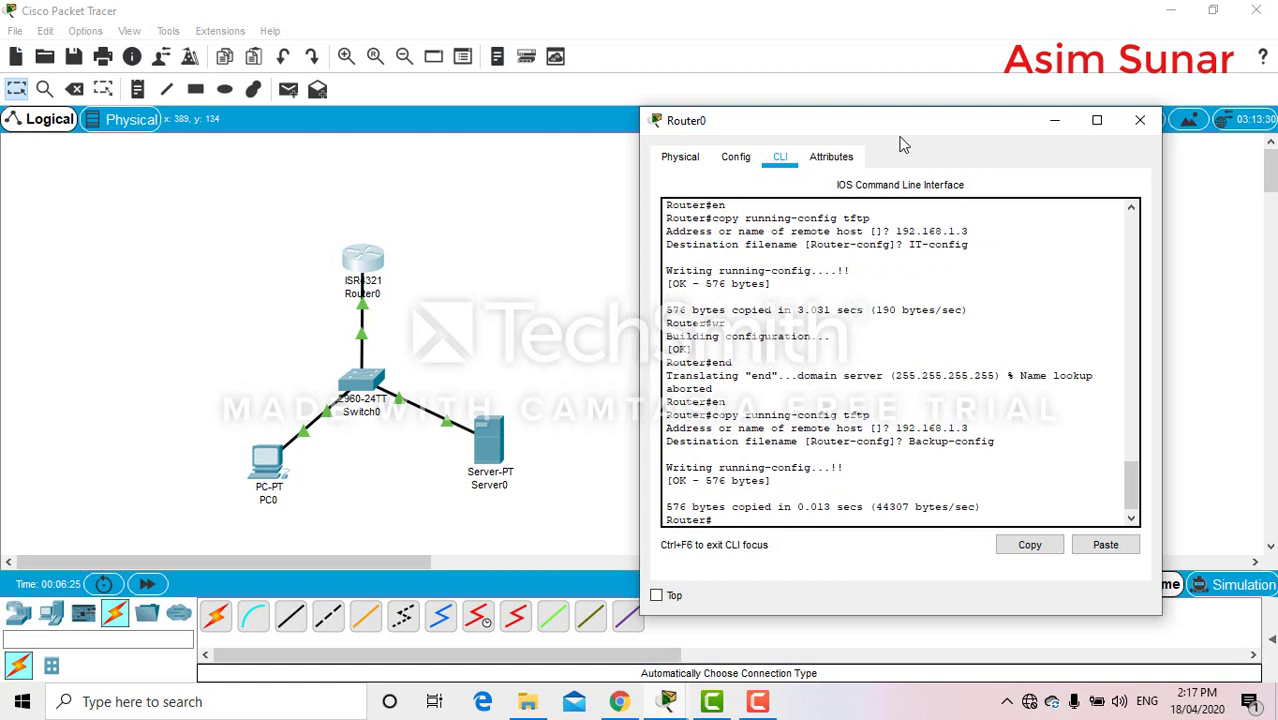
type("wr")
key("Return")
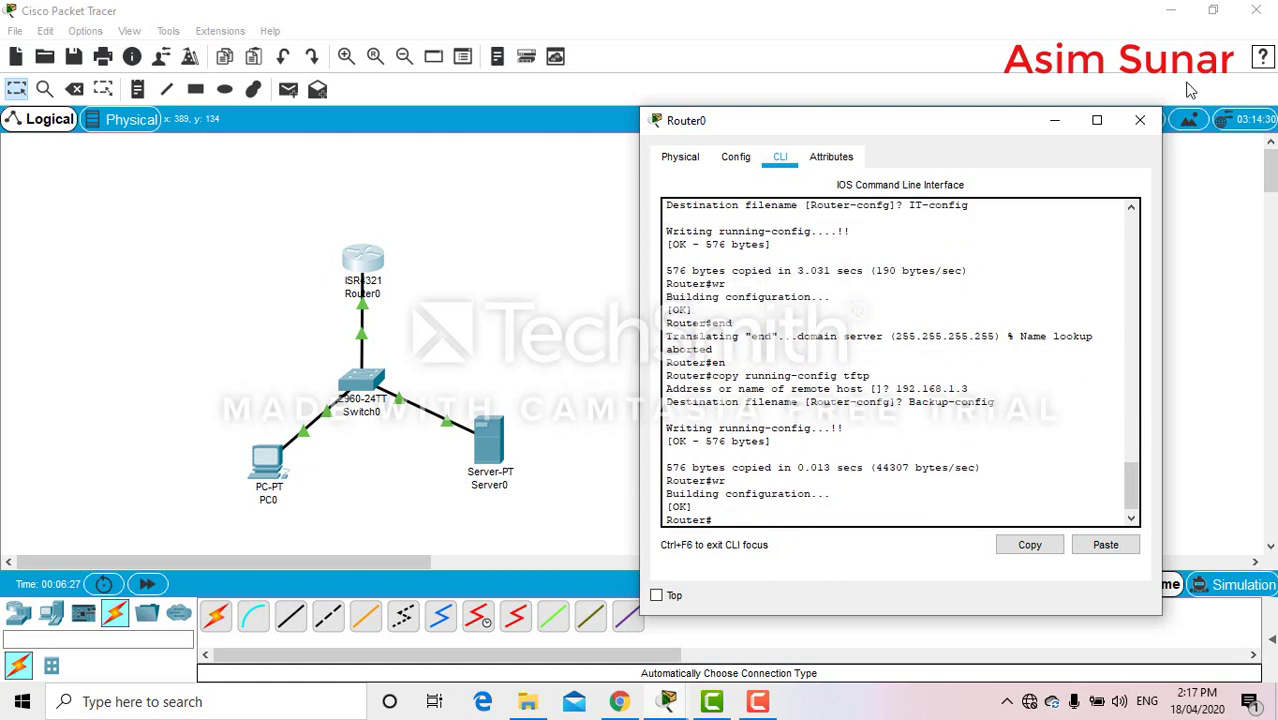
- Confirm Backup-config now appears in Server0's TFTP file list, then close the windows
left_click(1139, 120)
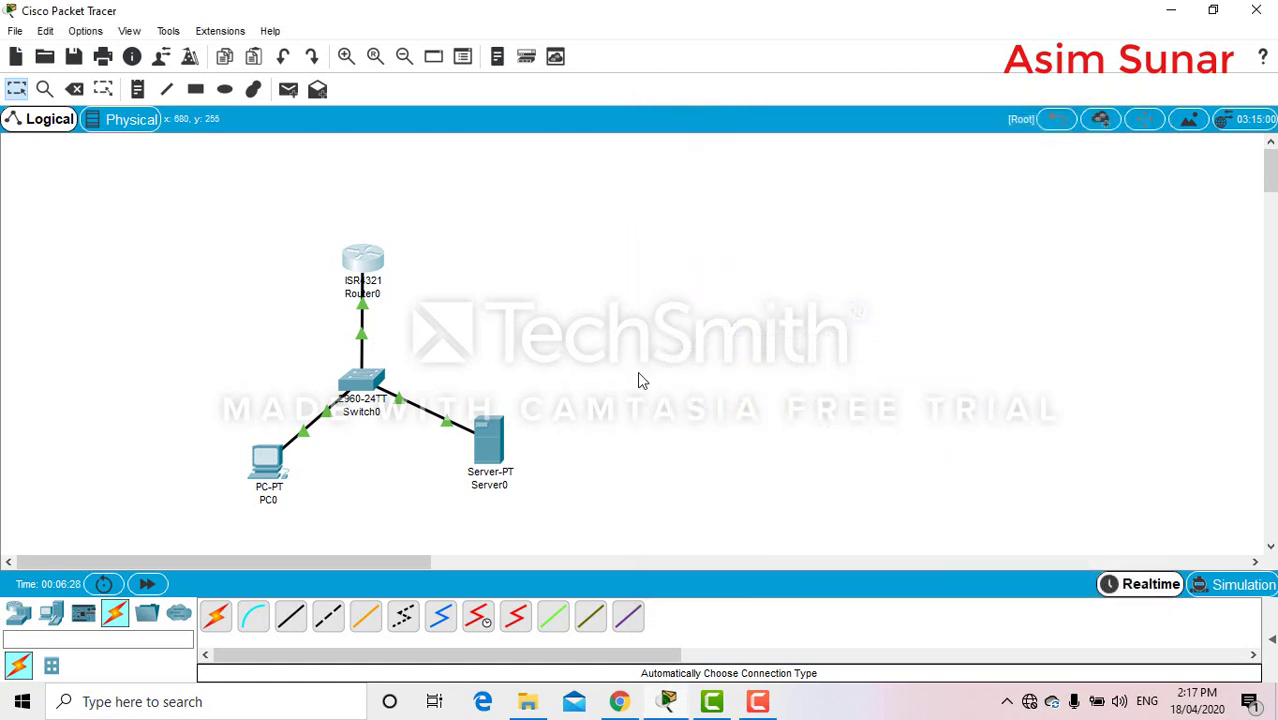
left_click(488, 440)
left_click_drag(570, 86, 674, 79)
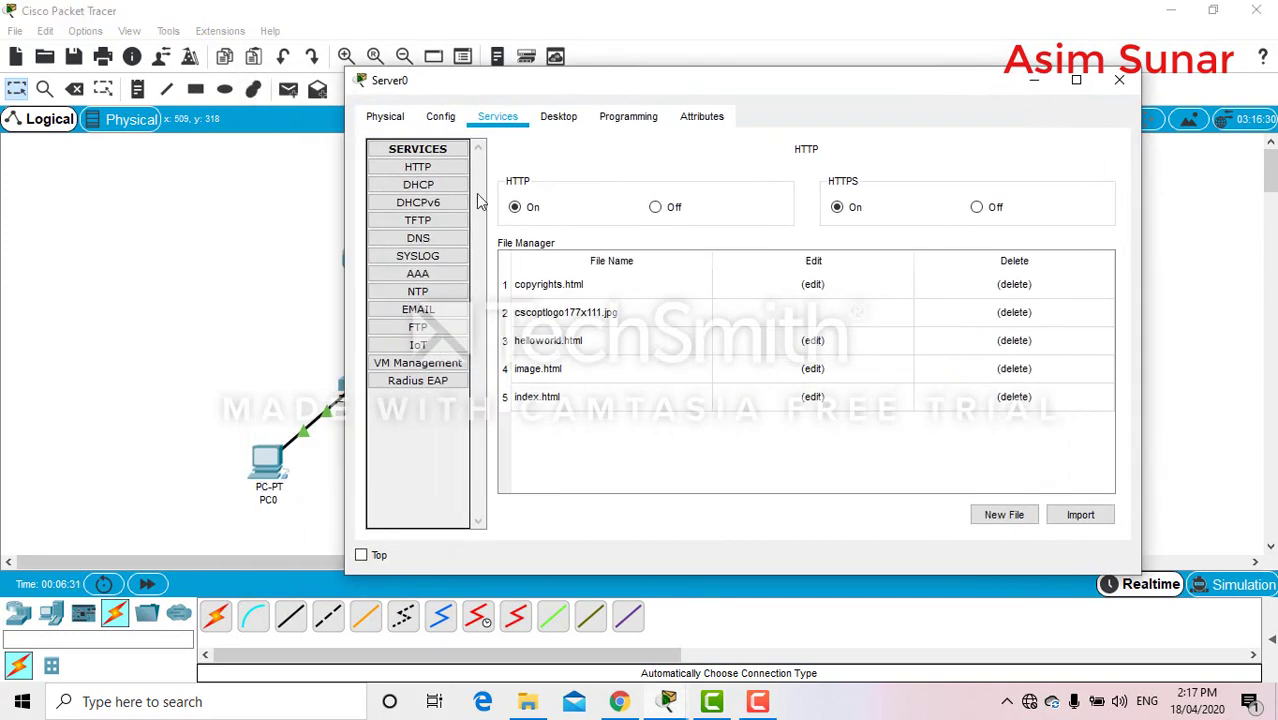
left_click(450, 222)
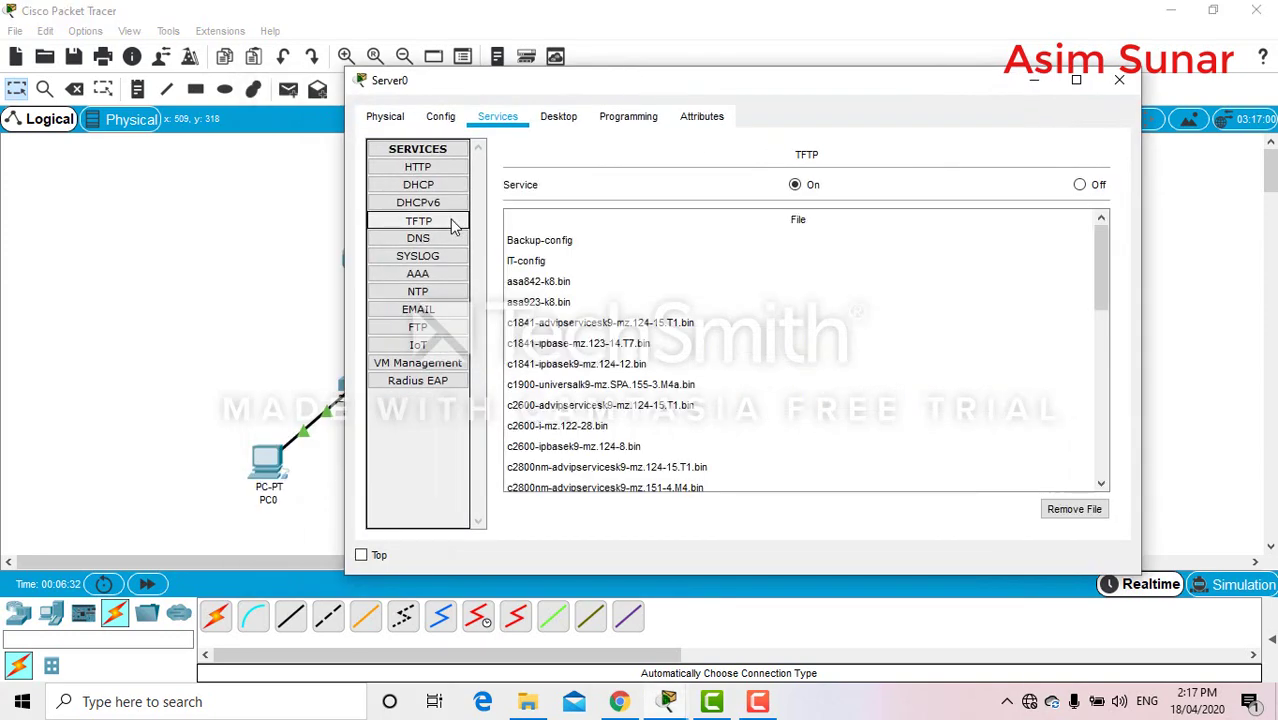
left_click(566, 246)
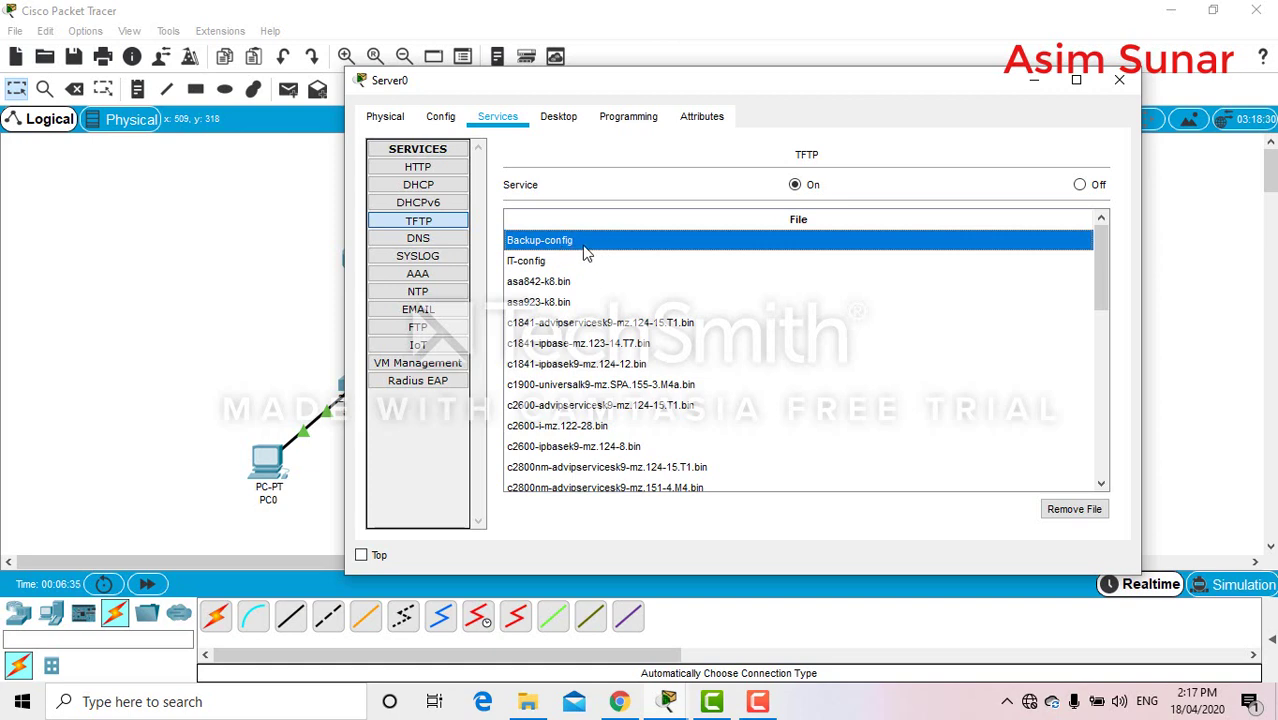
mouse_move(622, 93)
left_mouse_down()
mouse_move(991, 163)
mouse_move(929, 137)
left_mouse_up()
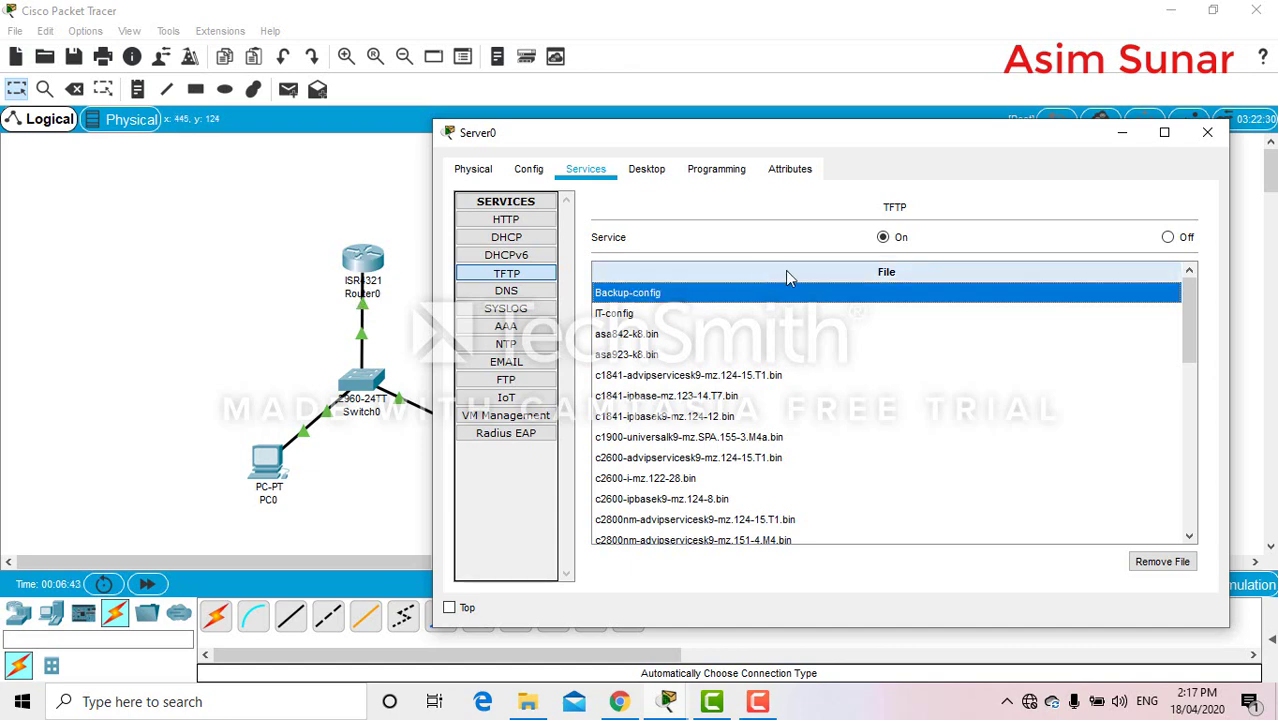
left_click(1220, 133)
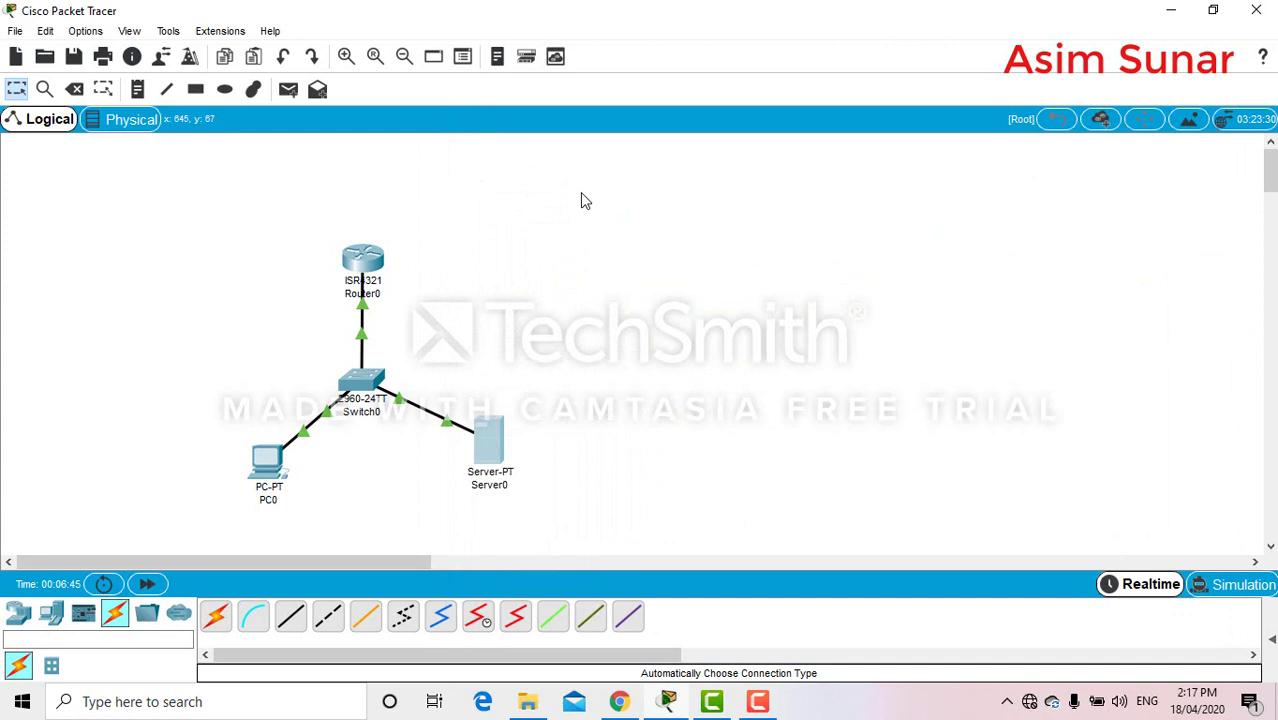
- On Router0, run show startup-config in privileged mode and page to GigabitEthernet0/0/0 at 192.168.1.1
left_click(362, 262)
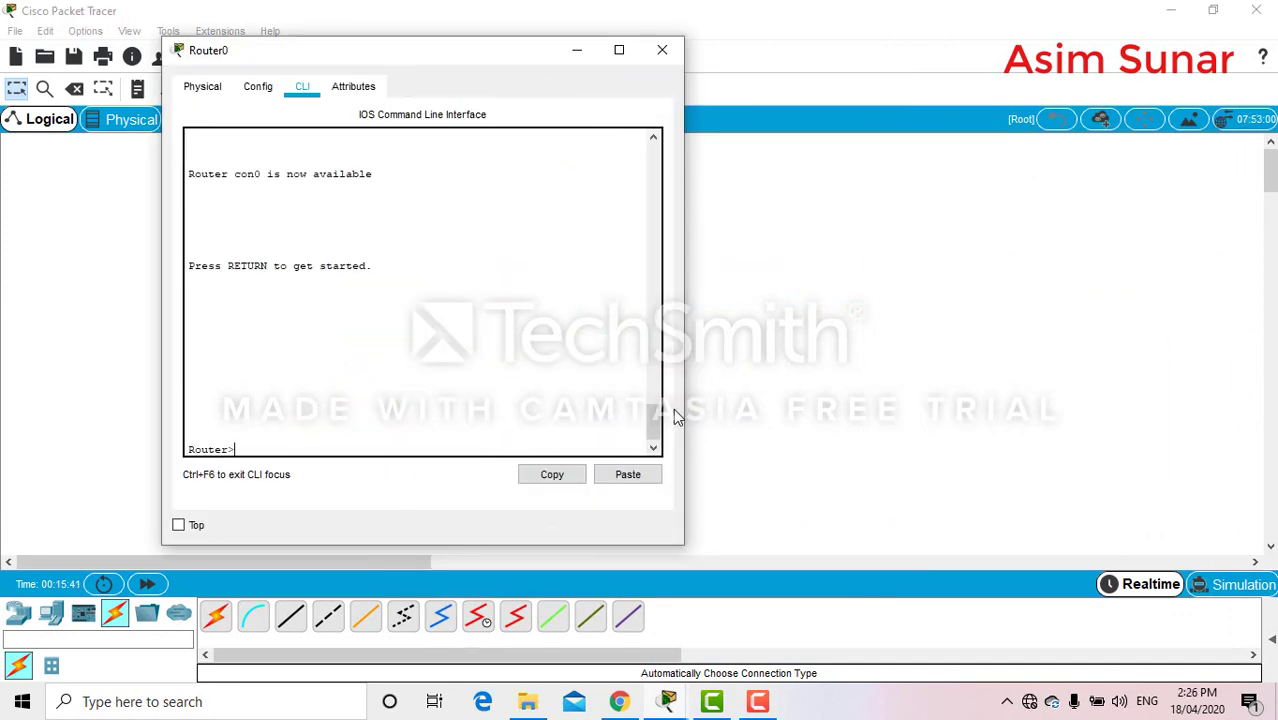
type("en")
key("Return")
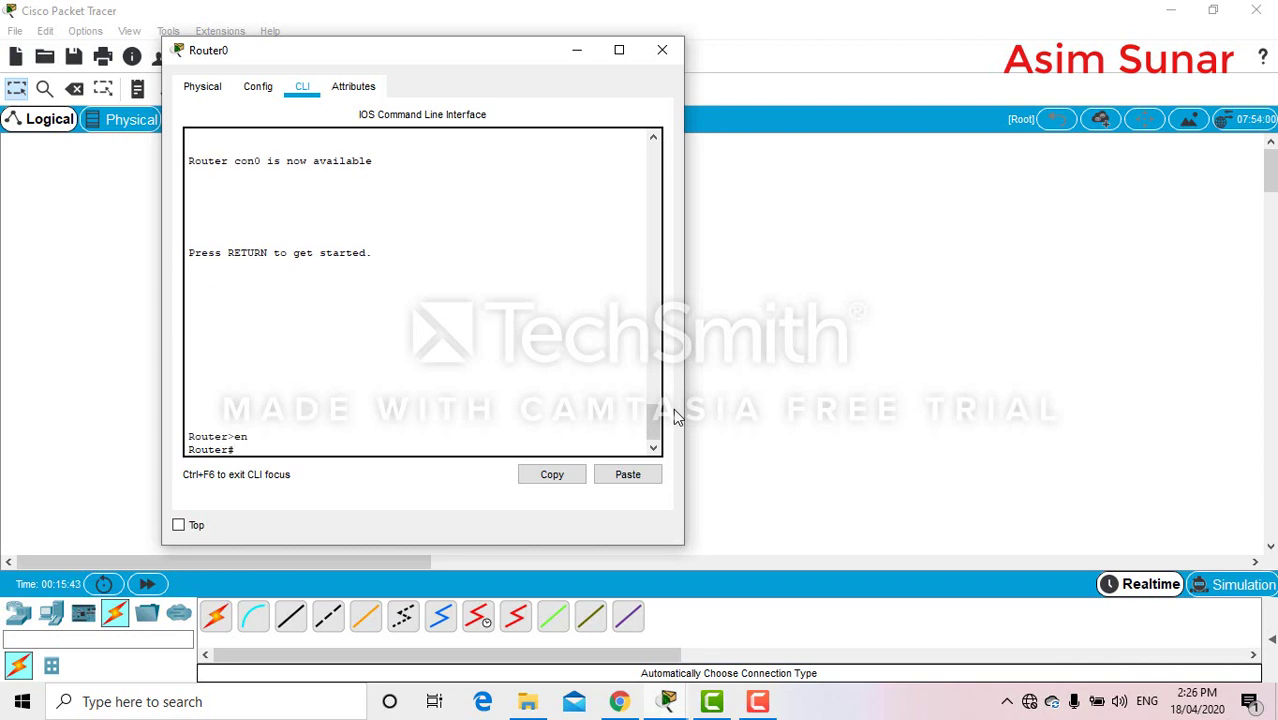
type("show ")
type("start")
type("up-con")
type("fig")
key("Return")
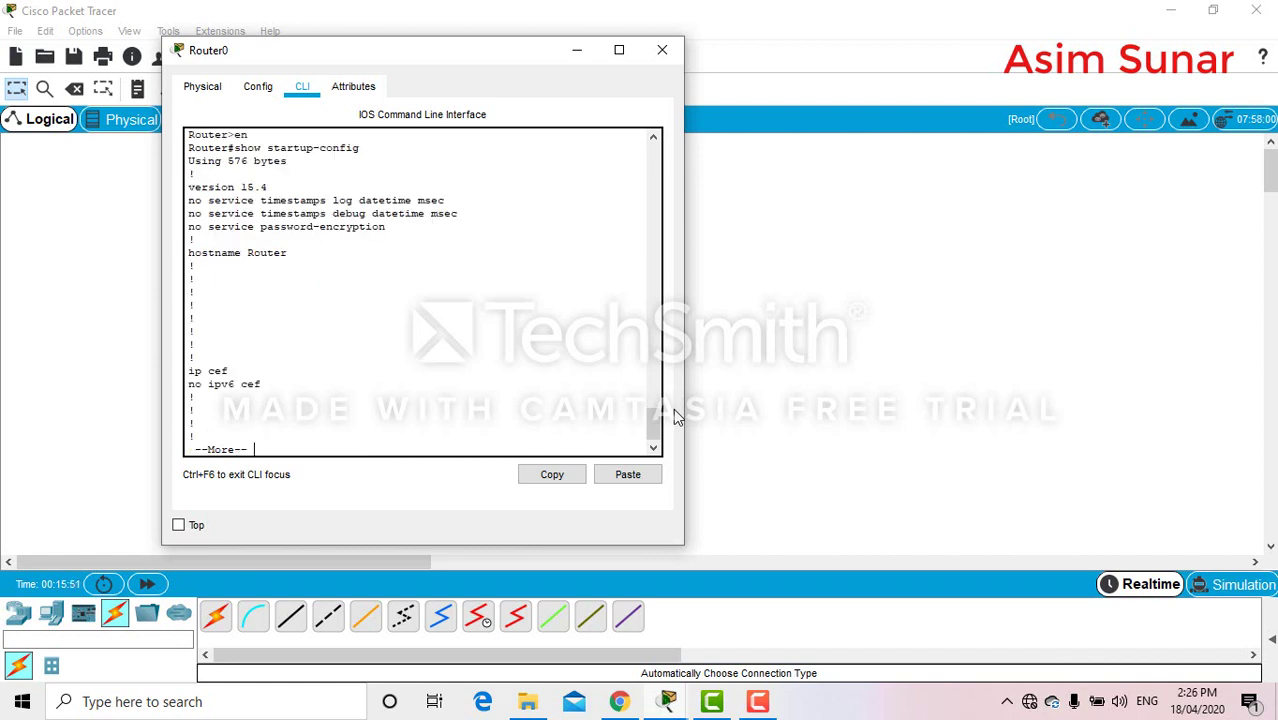
key("Return")
key("Return")
key("Return")
key("Return")
key("Return")
key("Return")
key("Return")
key("Return")
key("Return")
key("Return")
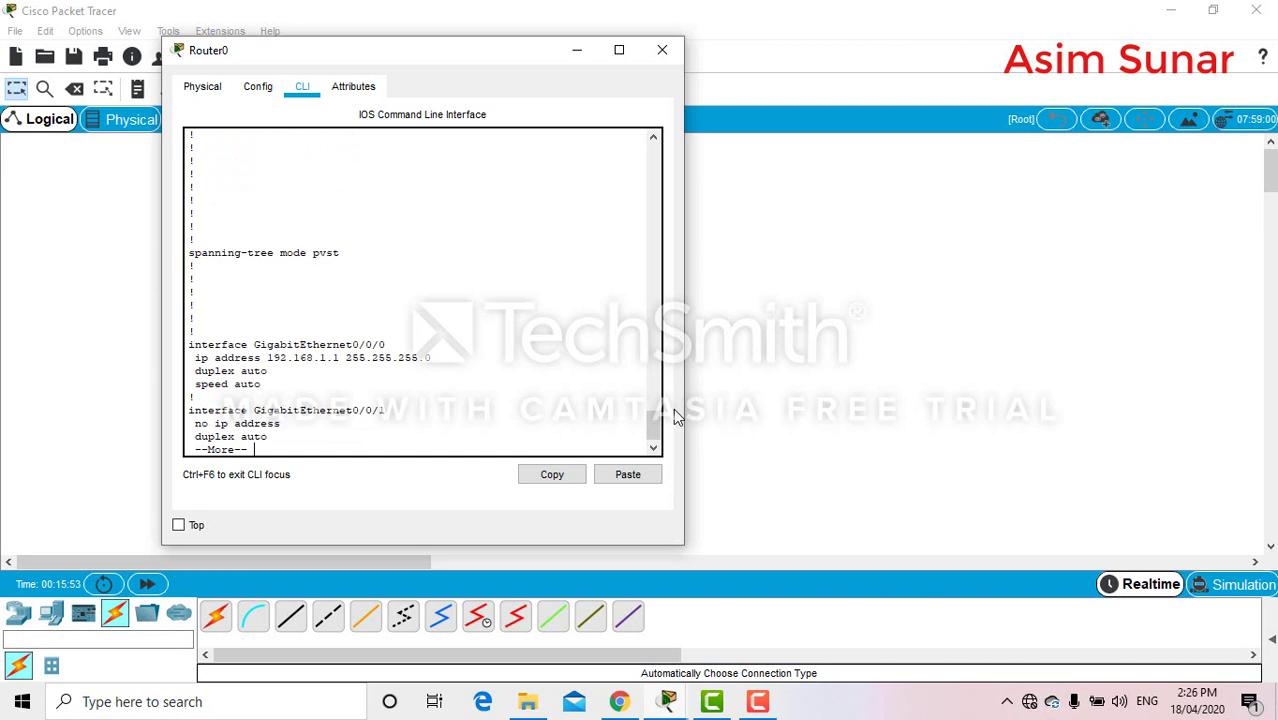
key("Return")
key("Return")
key("Return")
key("Return")
key("Return")
key("Return")
key("Return")
key("Return")
key("Return")
key("Return")
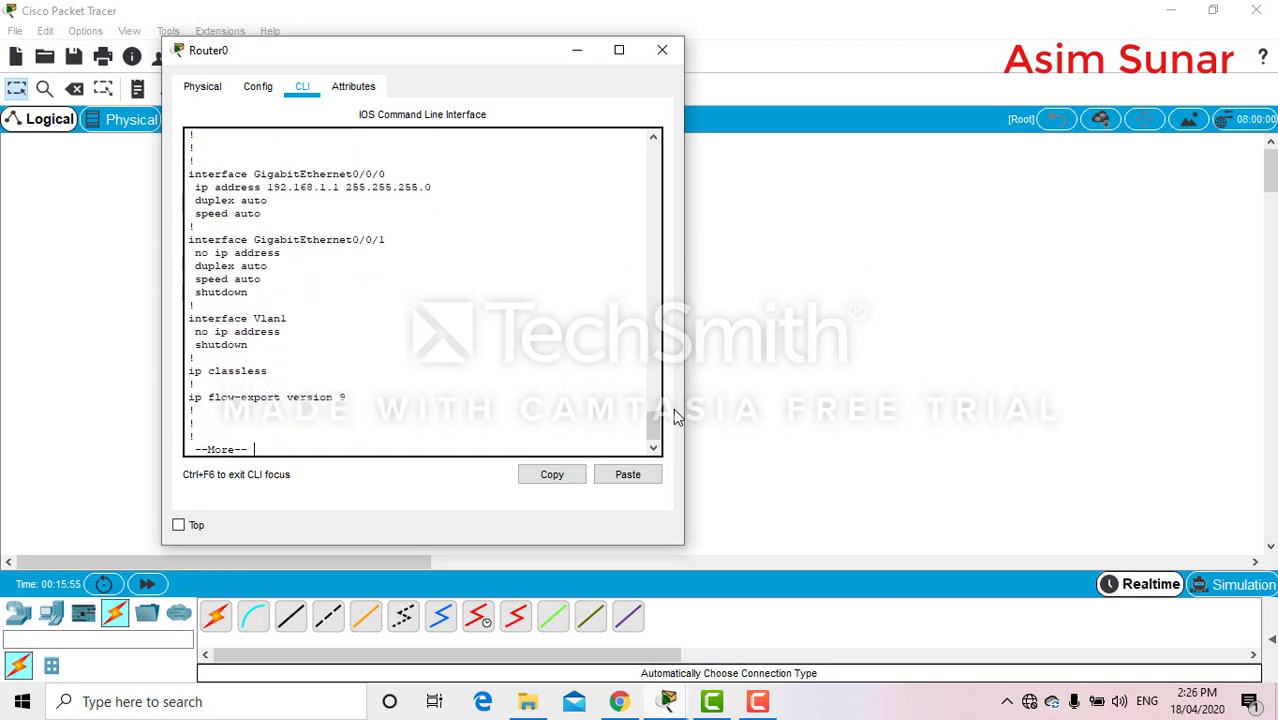
key("Return")
key("Return")
key("Return")
key("Return")
key("Return")
key("Return")
key("Return")
key("Return")
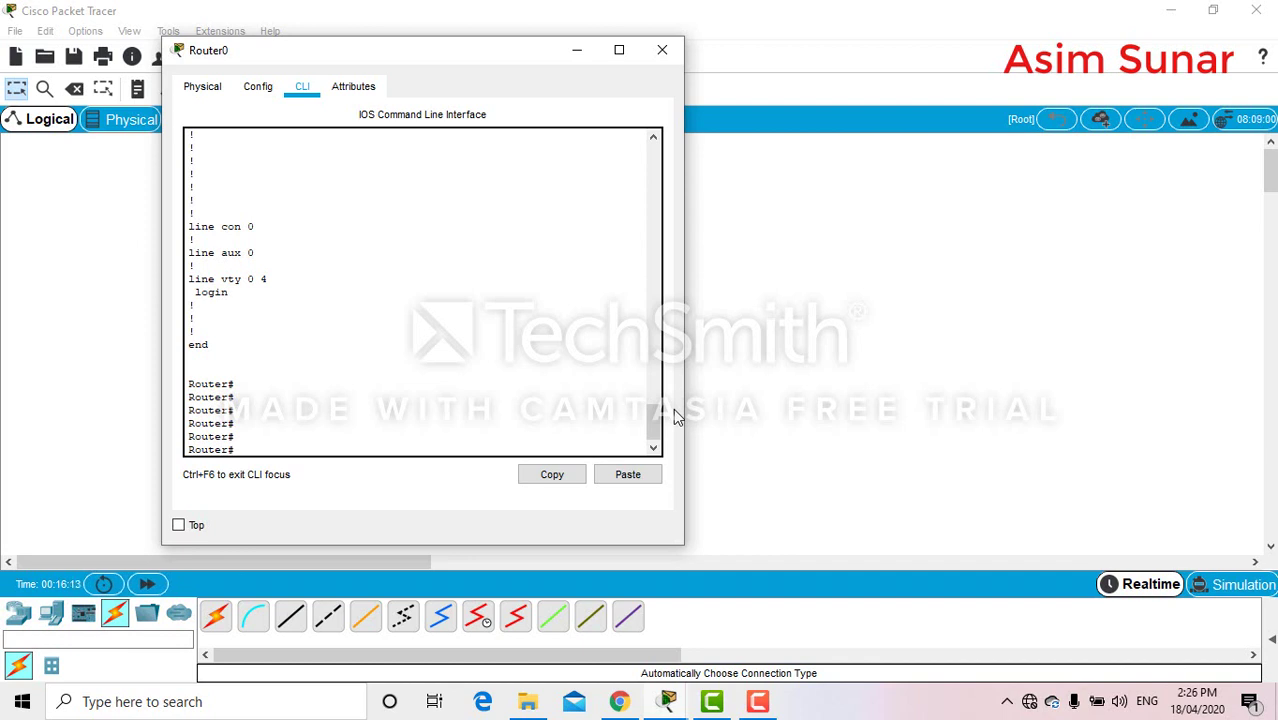
- Erase Router0's startup-config from NVRAM and confirm the erase
type("erads")
key("BackSpace")
type("s")
type("e ")
type("st")
key("BackSpace")
key("BackSpace")
type("st")
type("artup")
type("-config")
key("Return")
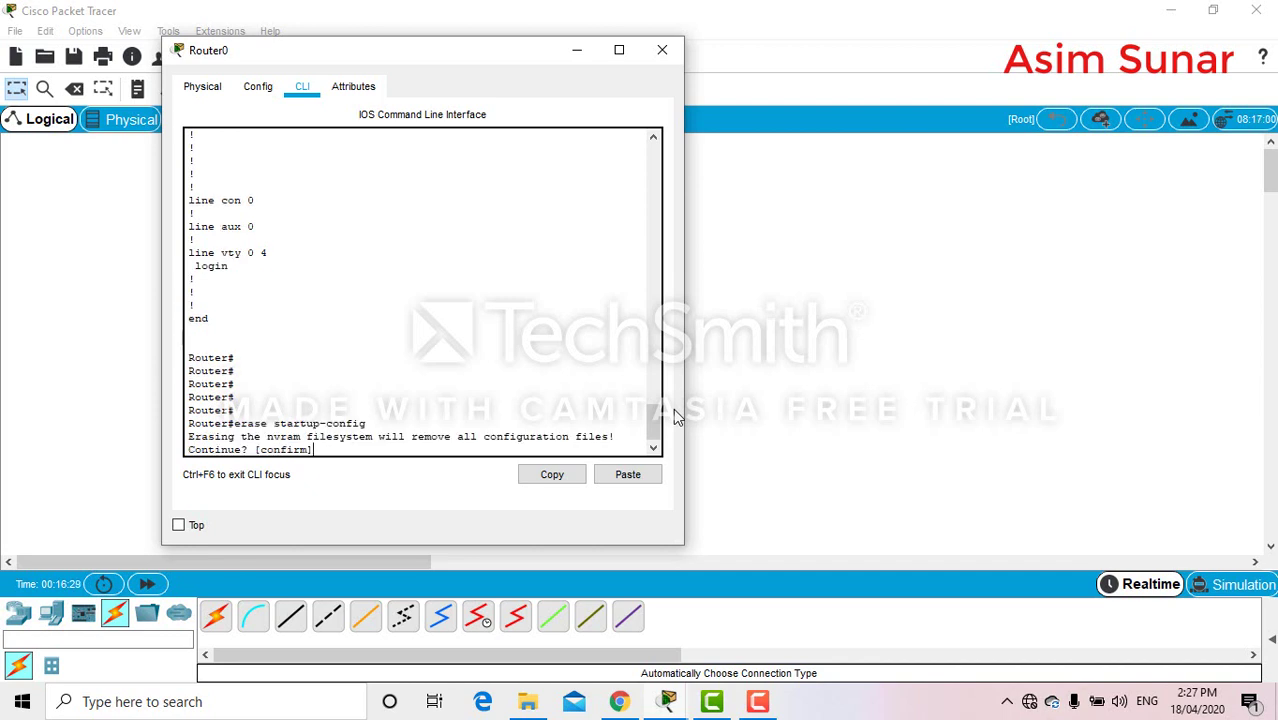
key("Return")
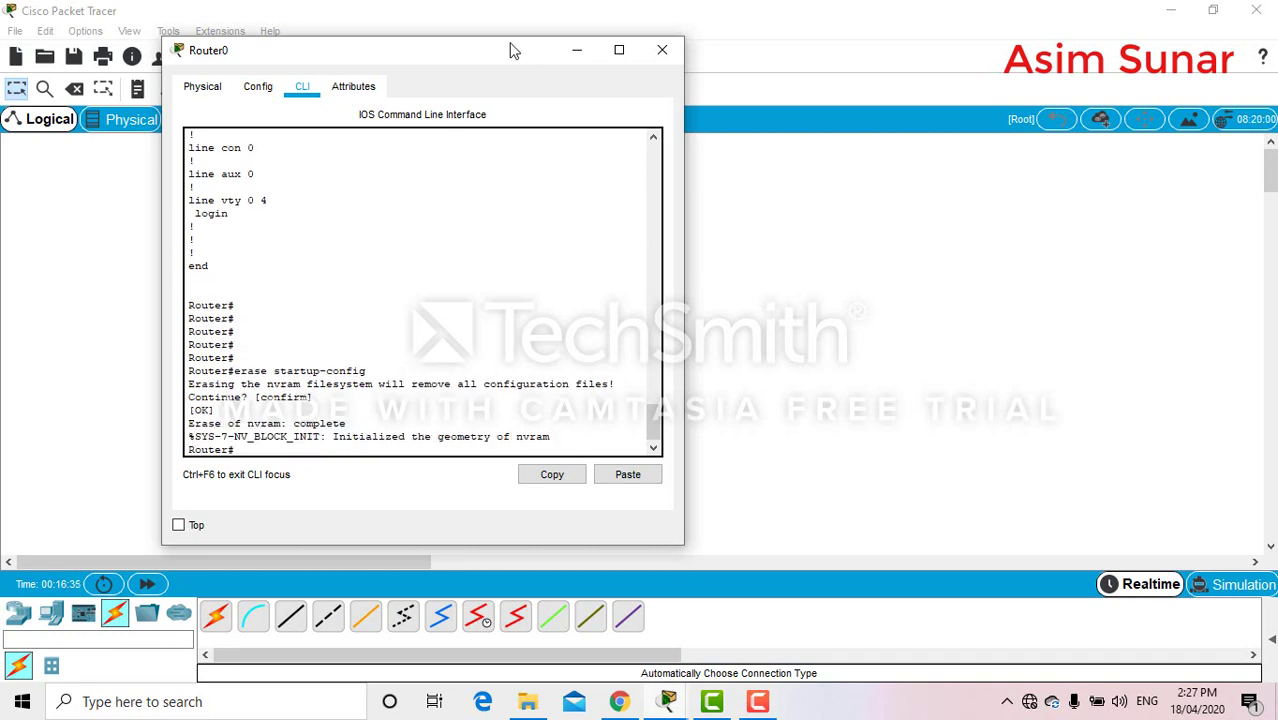
- Verify with sh startup-config that no startup configuration is present
mouse_move(507, 47)
left_mouse_down()
mouse_move(889, 145)
mouse_move(861, 106)
left_mouse_up()
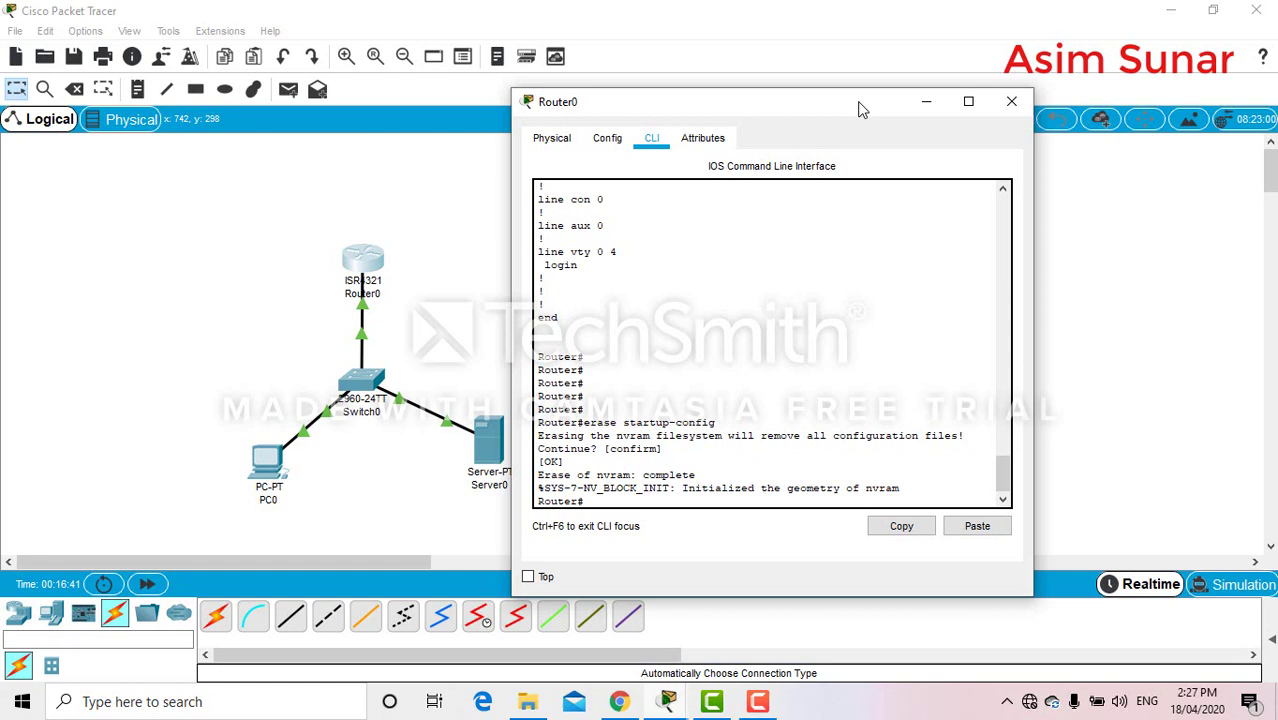
type("sh star")
type("tup")
type("-confi")
type("g")
key("Return")
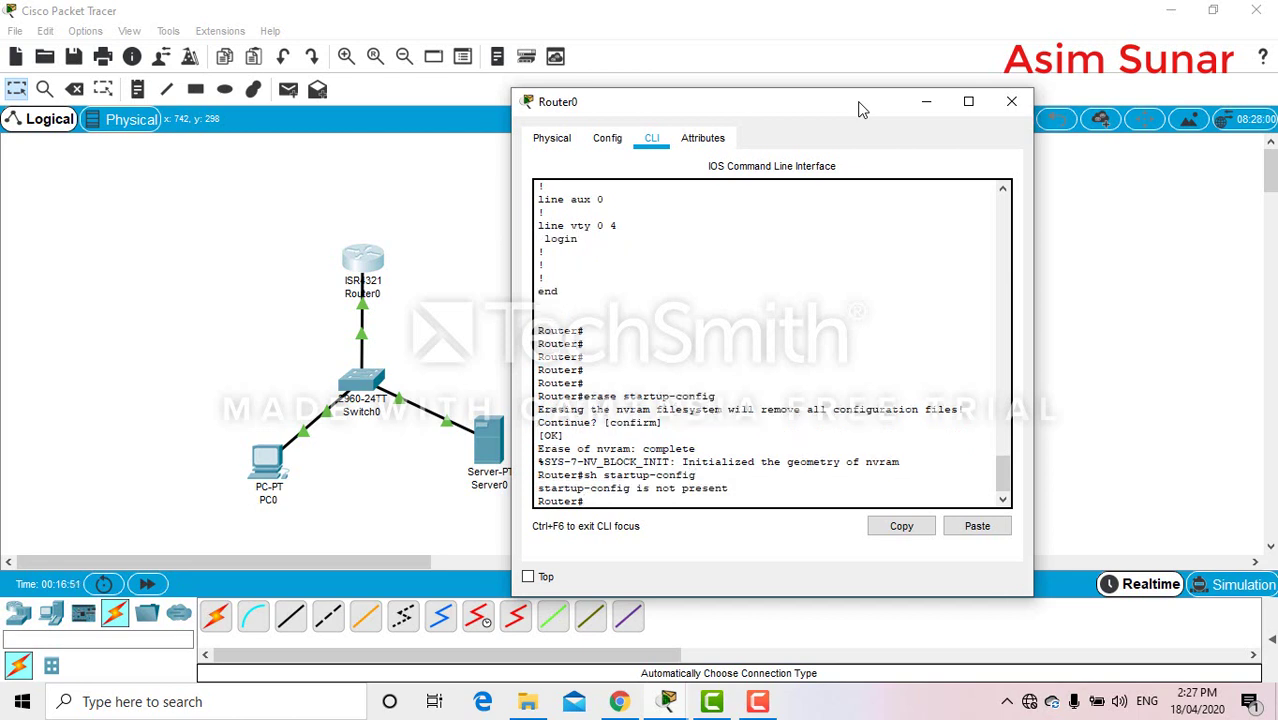
- Reopen Router0 and select GigabitEthernet0/0/0 on the Config tab
left_click(1011, 101)
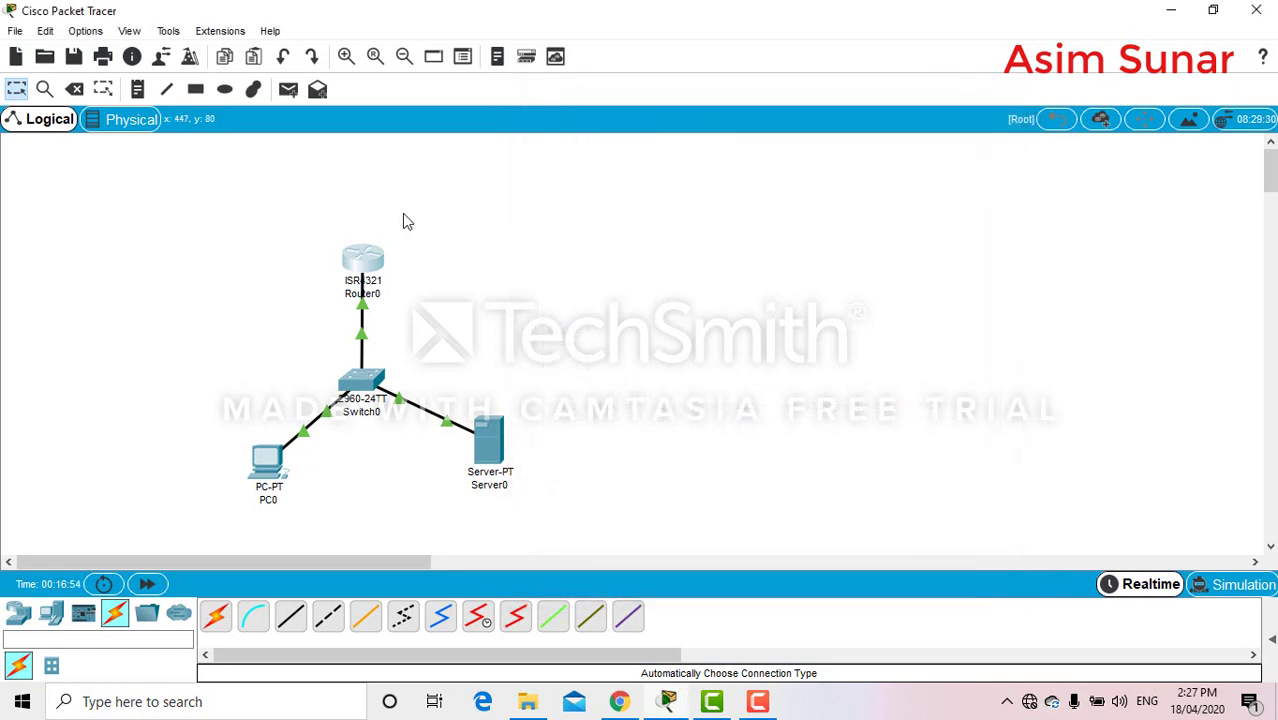
left_click(371, 260)
left_click(475, 123)
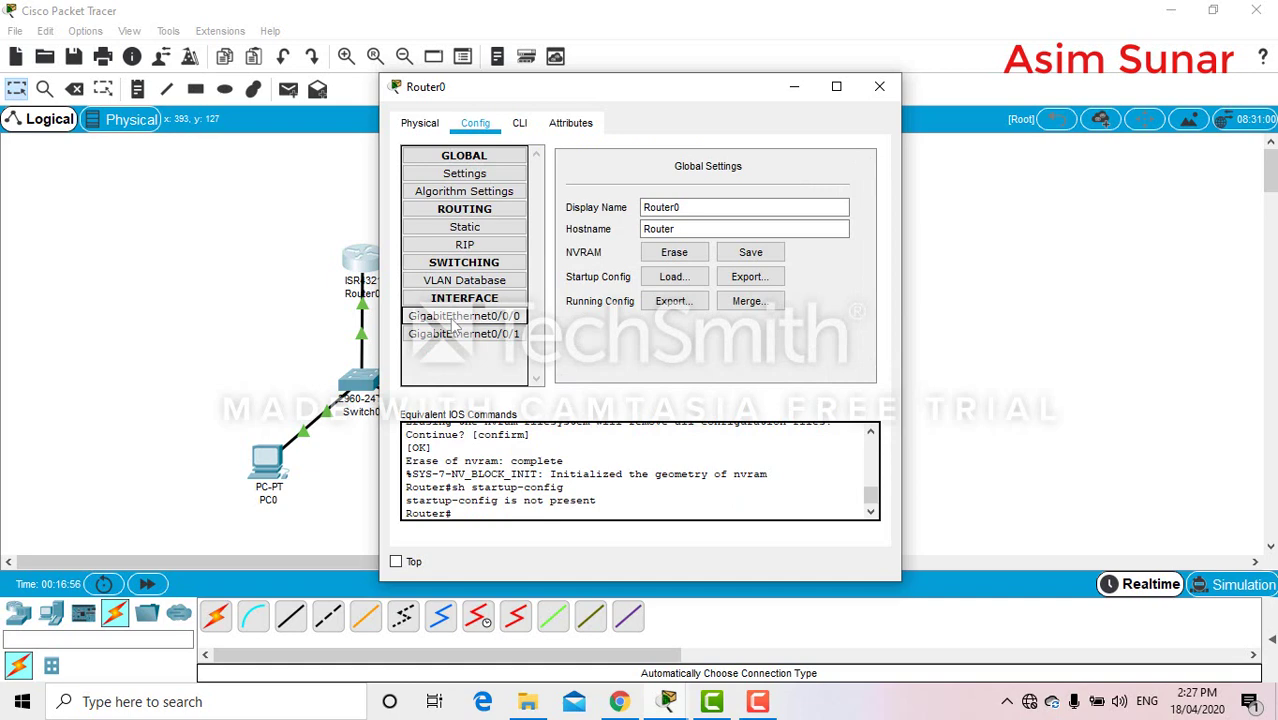
left_click(455, 318)
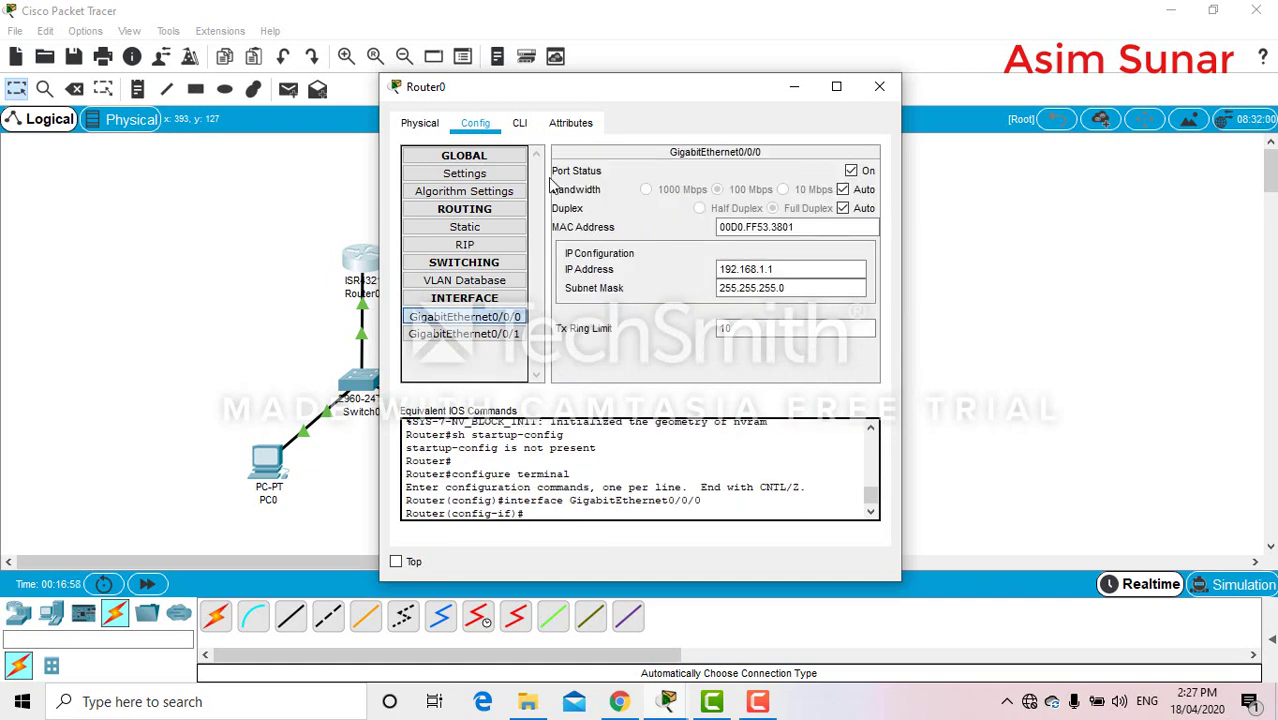
- Return to the CLI and exit to the privileged prompt with end
left_click(520, 124)
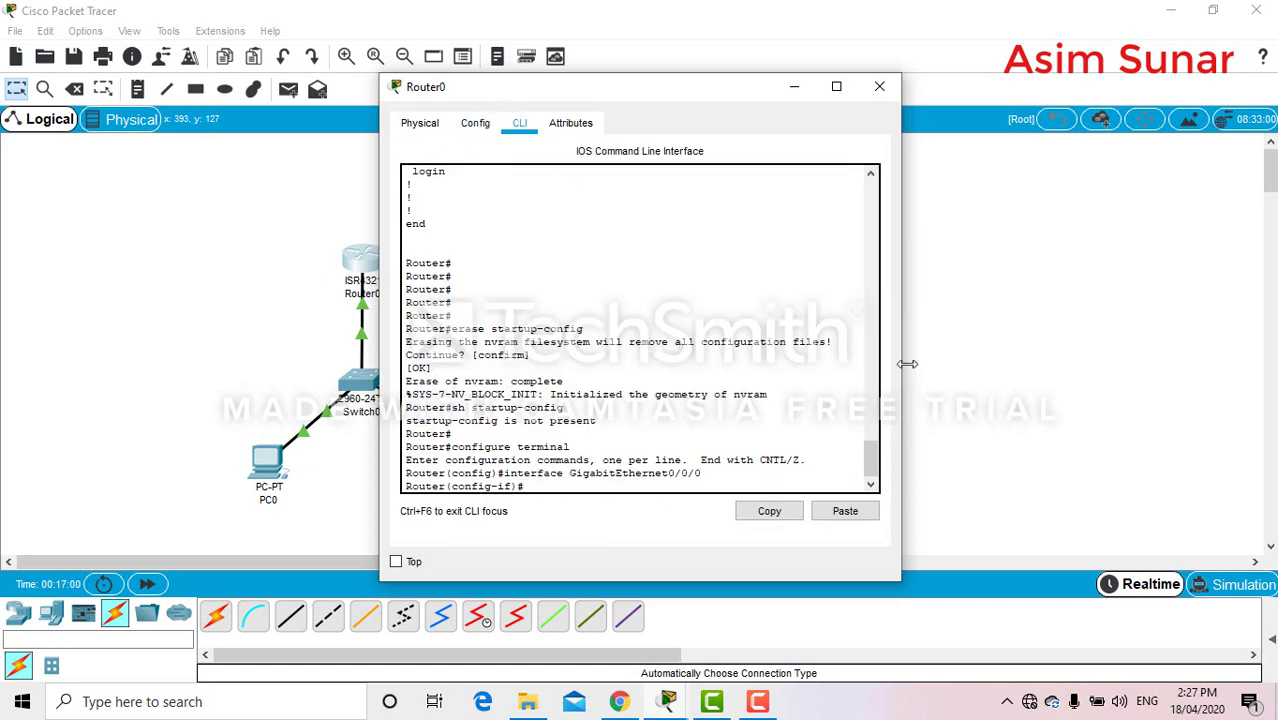
scroll(871, 462, "down", 1)
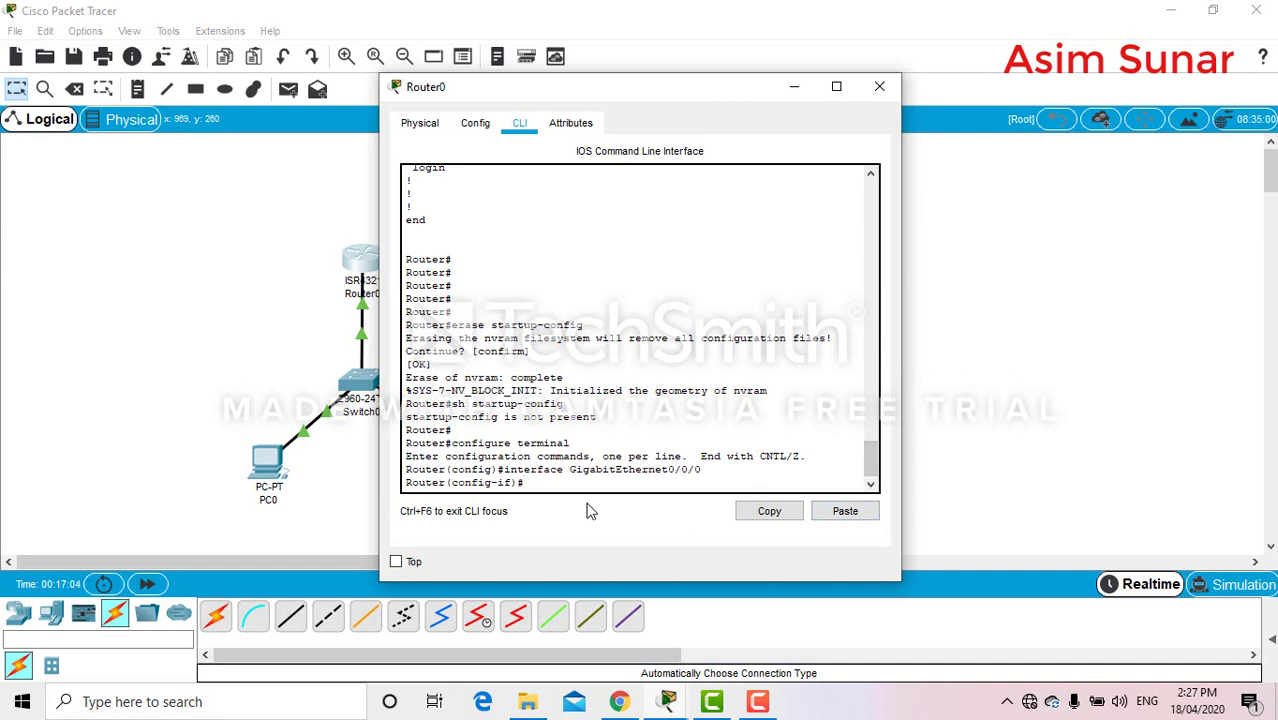
type("end")
key("Return")
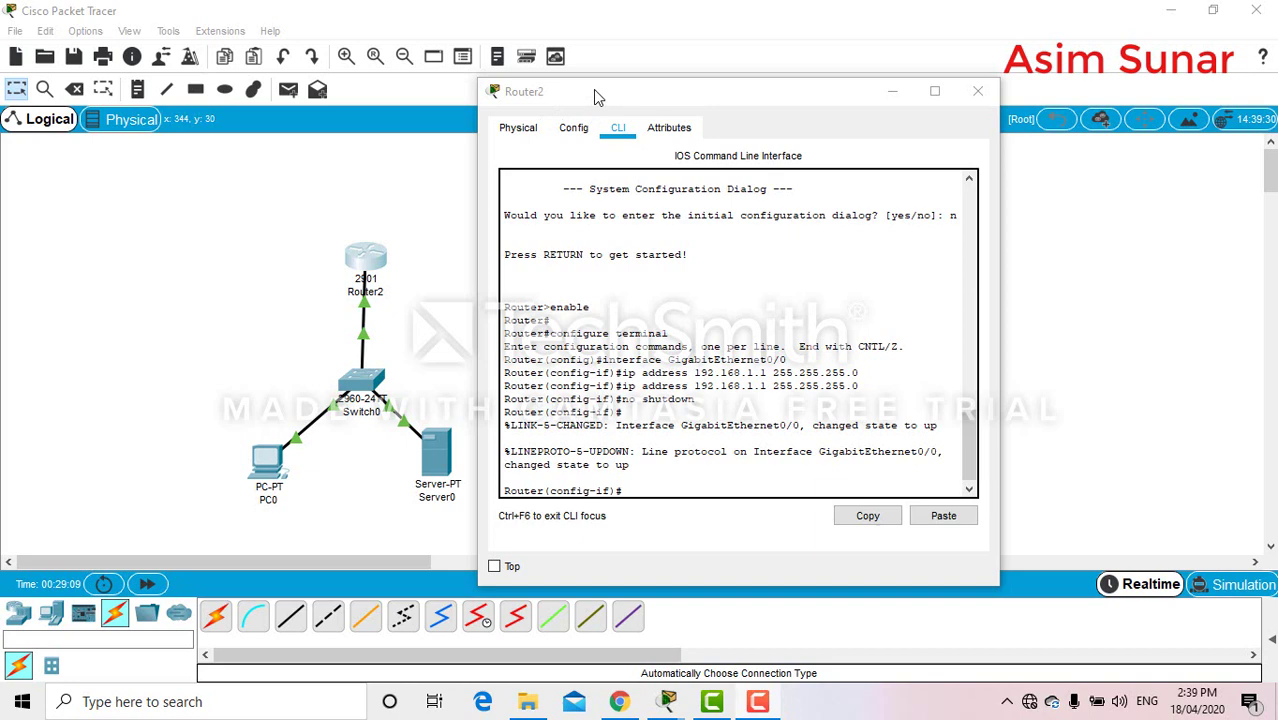
- On Router2, enter privileged mode, confirm startup-config is absent, and enter copy tftp running-config
left_click_drag(596, 92, 588, 92)
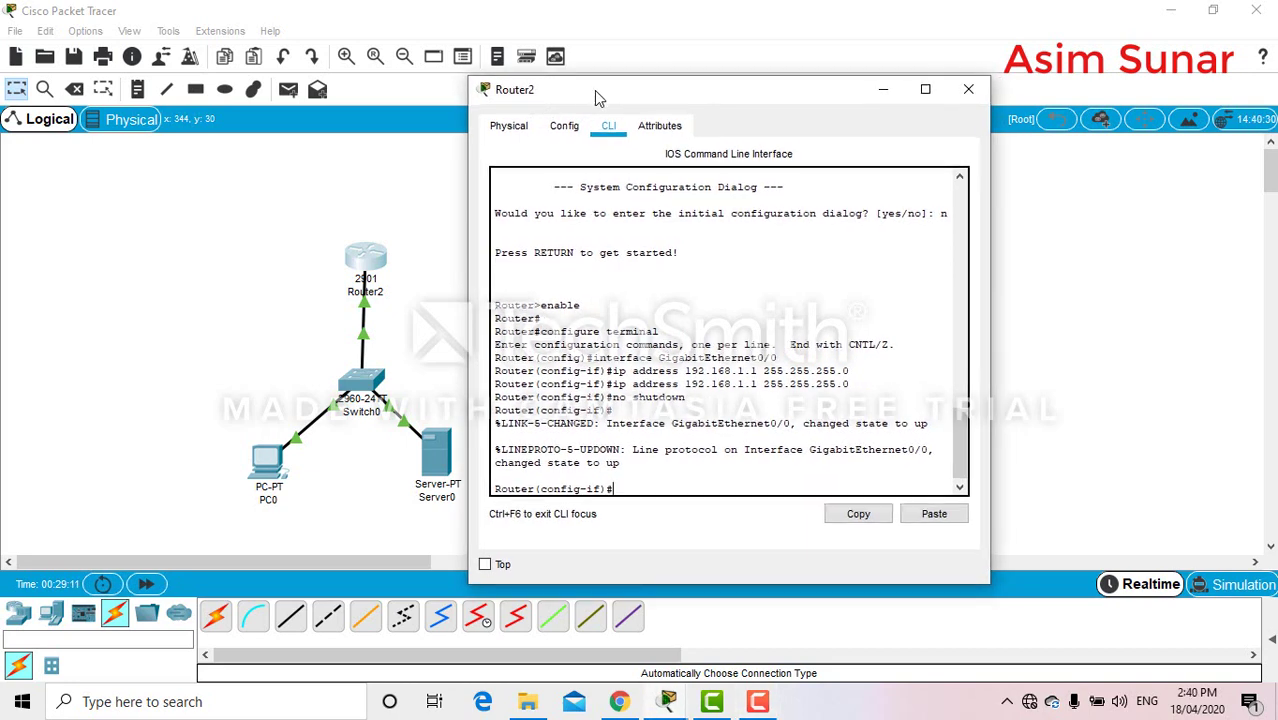
type("end")
key("Return")
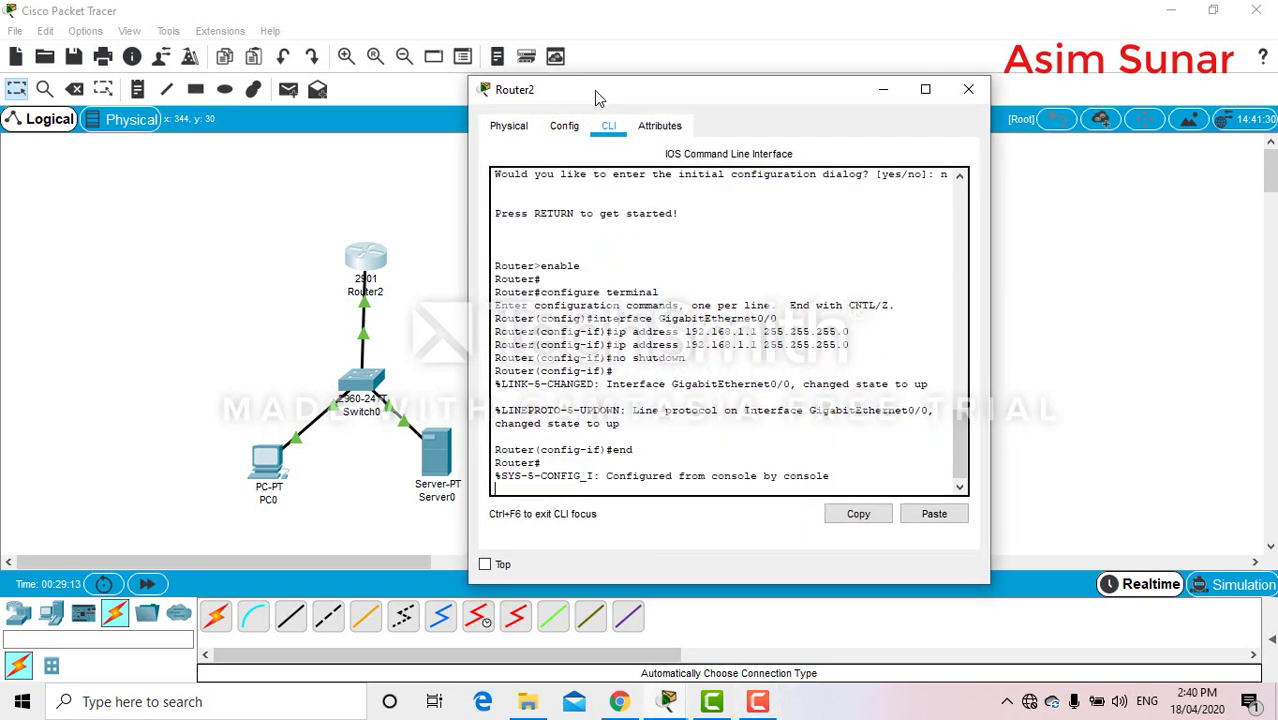
type("en")
key("Return")
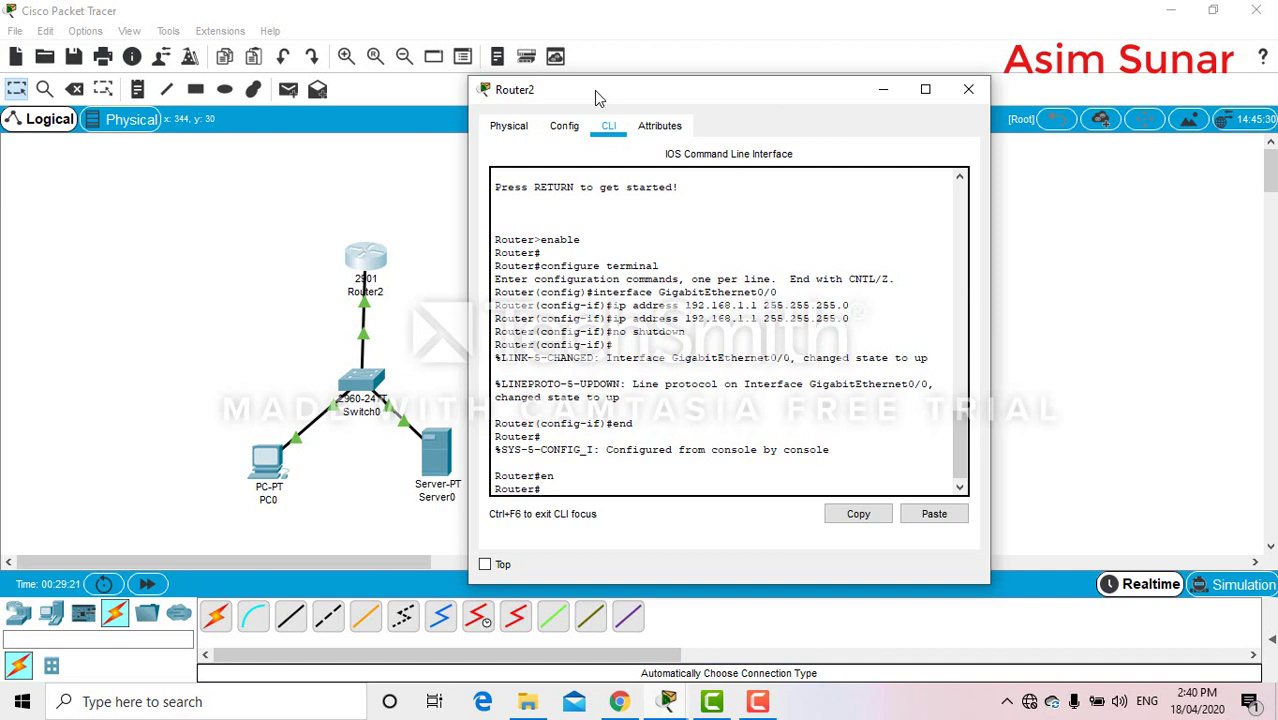
type("sh")
type(" startu")
type("p-conf")
type("ig")
key("Return")
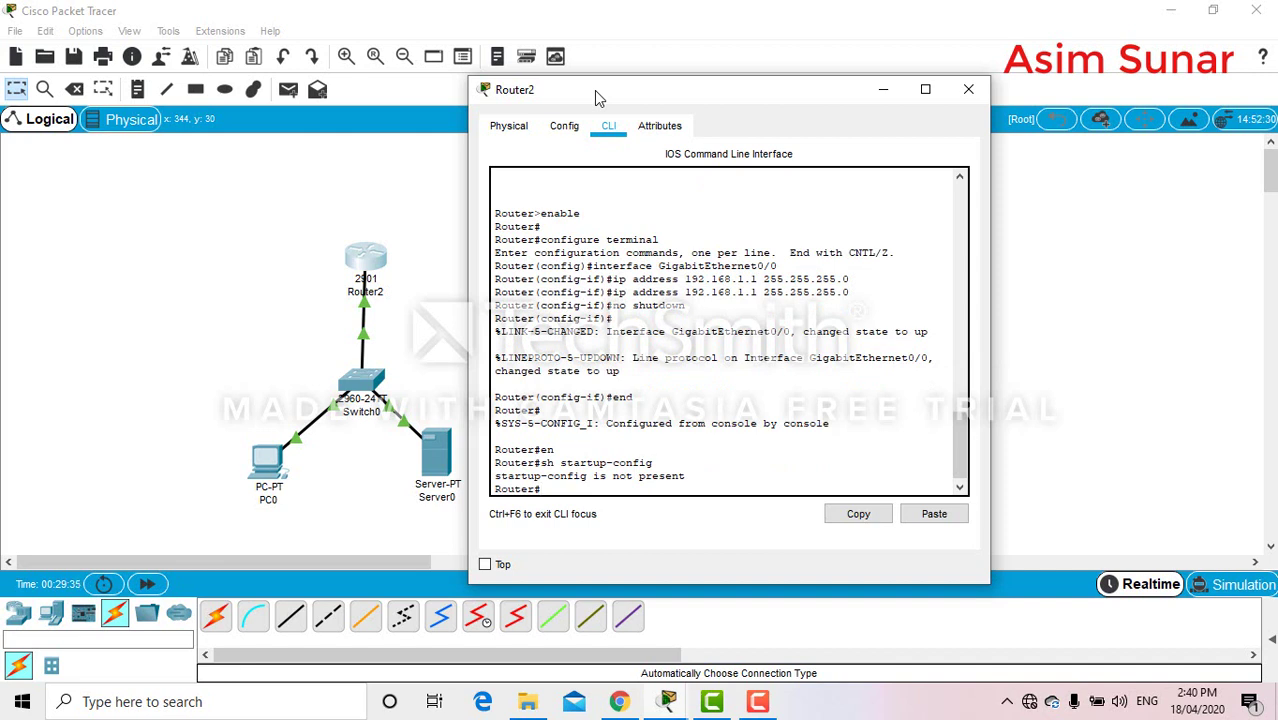
type("cop")
type("y tft")
type("p ru")
type("nning-c")
type("onfig")
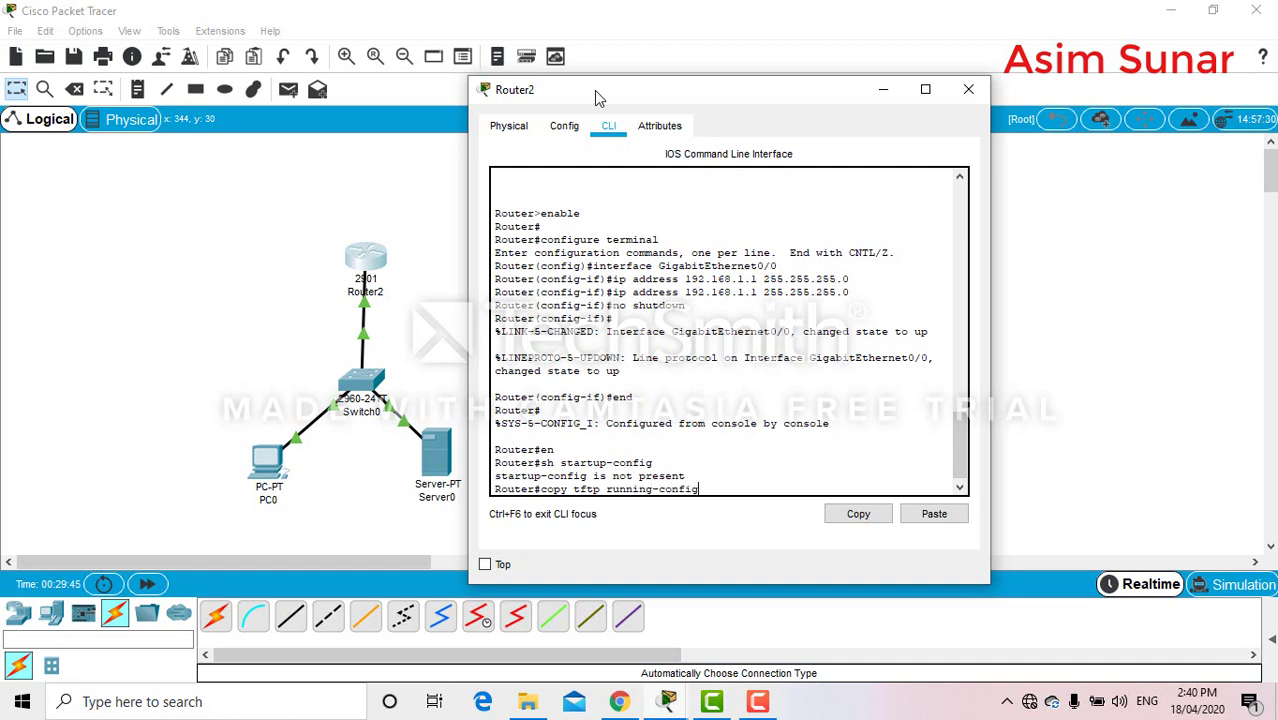
- Load Backup-config from 192.168.1.3 into Router2's running config (576 bytes) and save with wr
key("Return")
type("192")
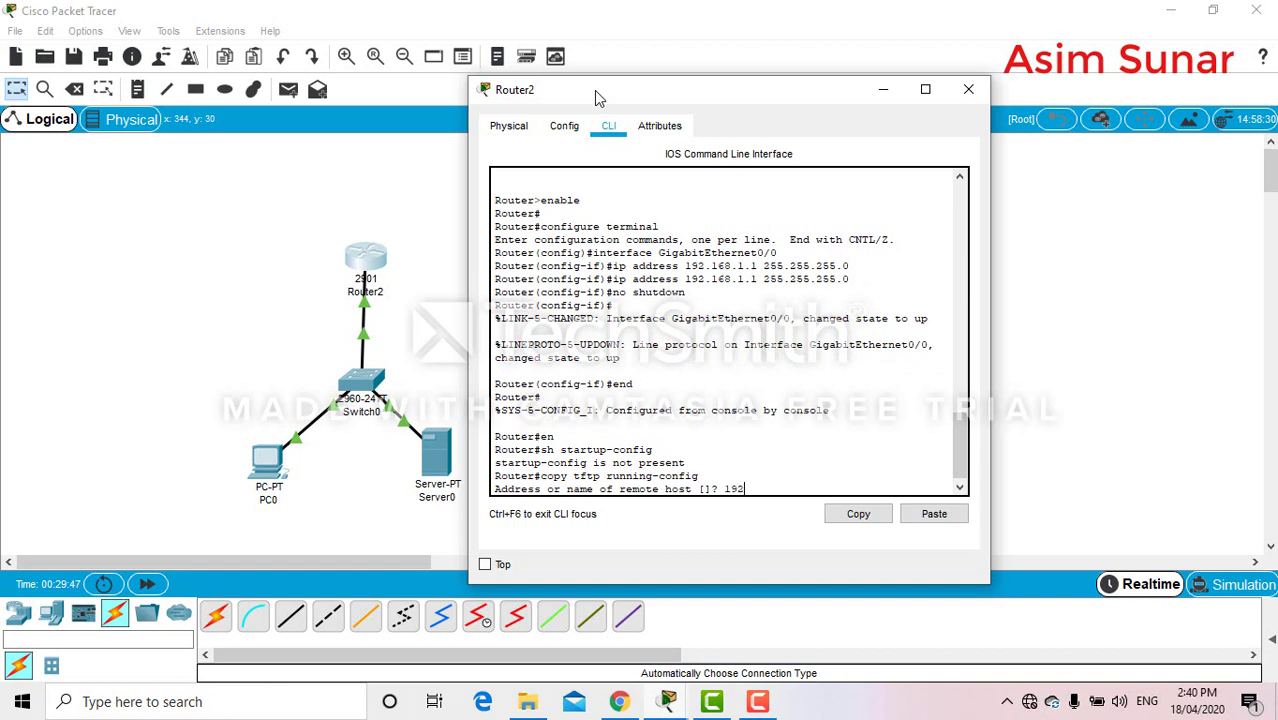
type(".168.1")
type(".3")
key("Return")
type("Ba")
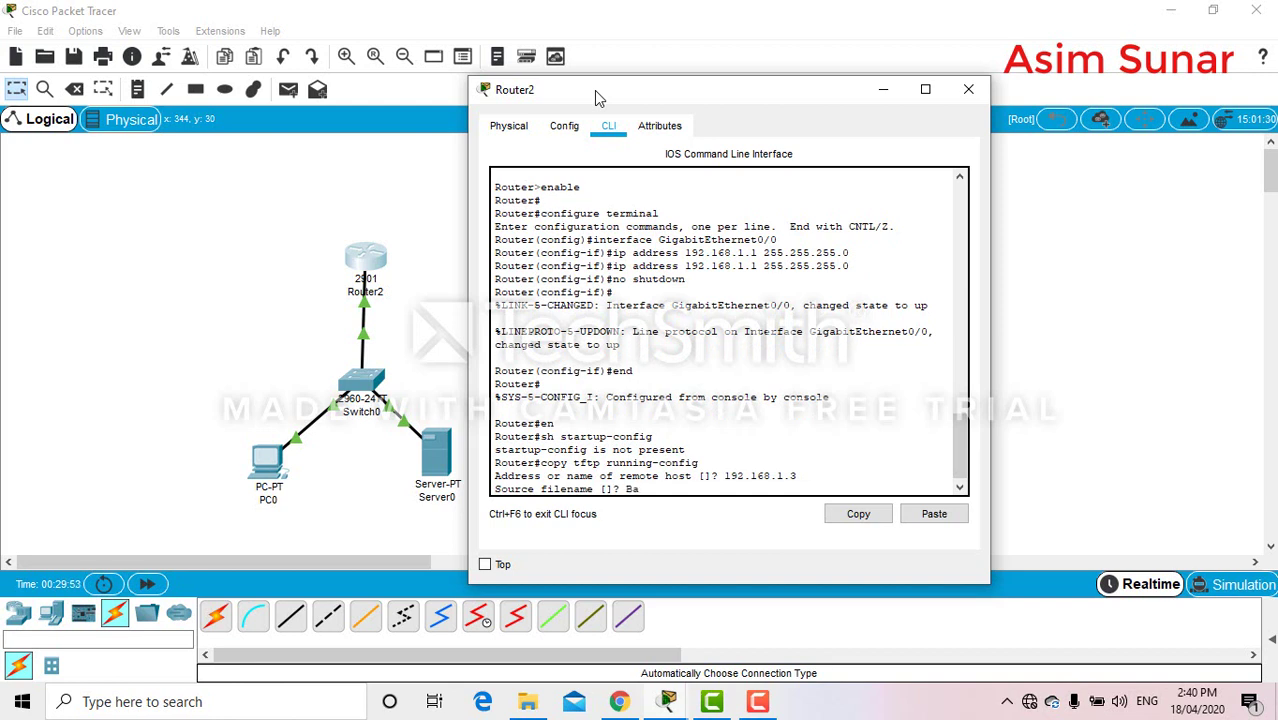
type("ckup-")
type("config")
key("Return")
key("Return")
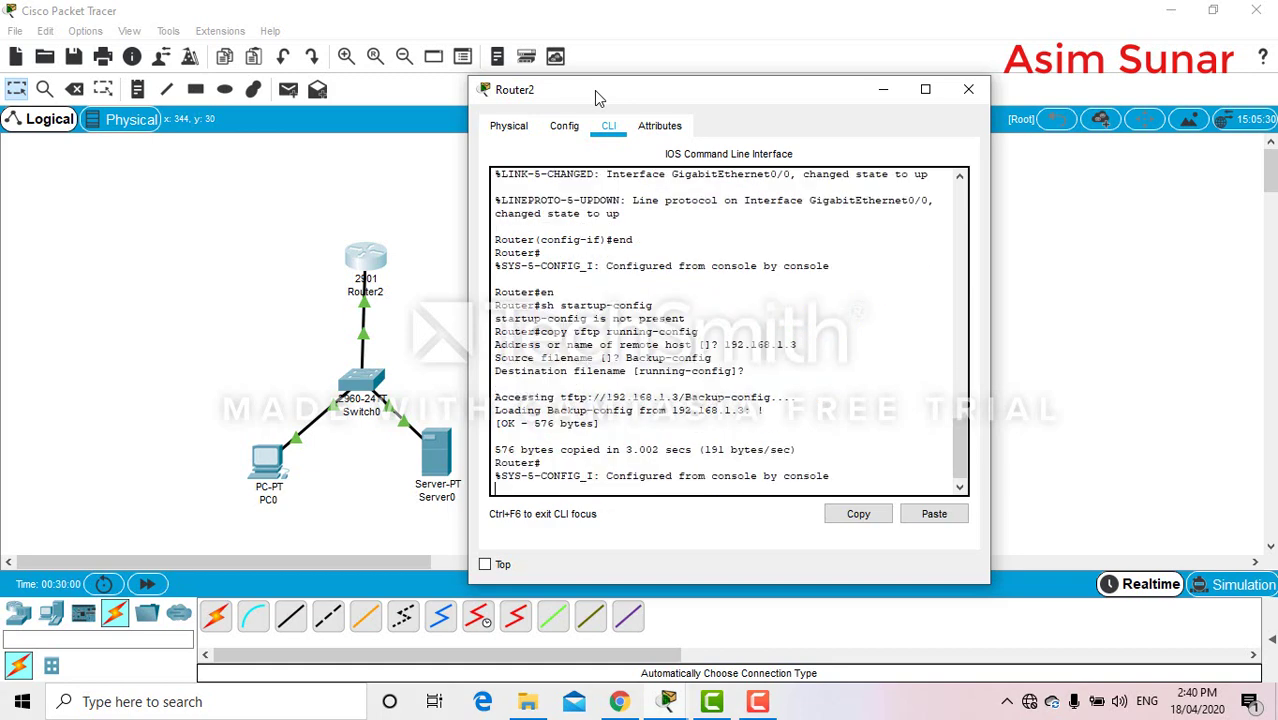
key("Return")
type("wre")
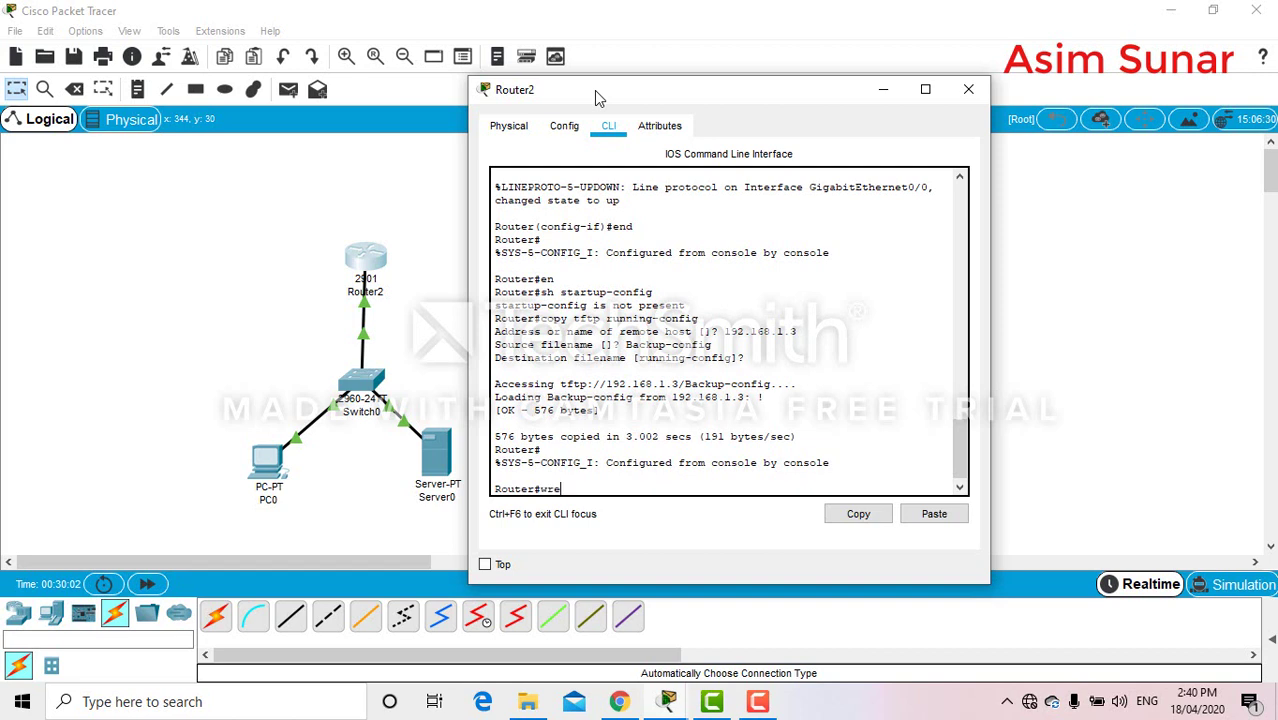
key("Return")
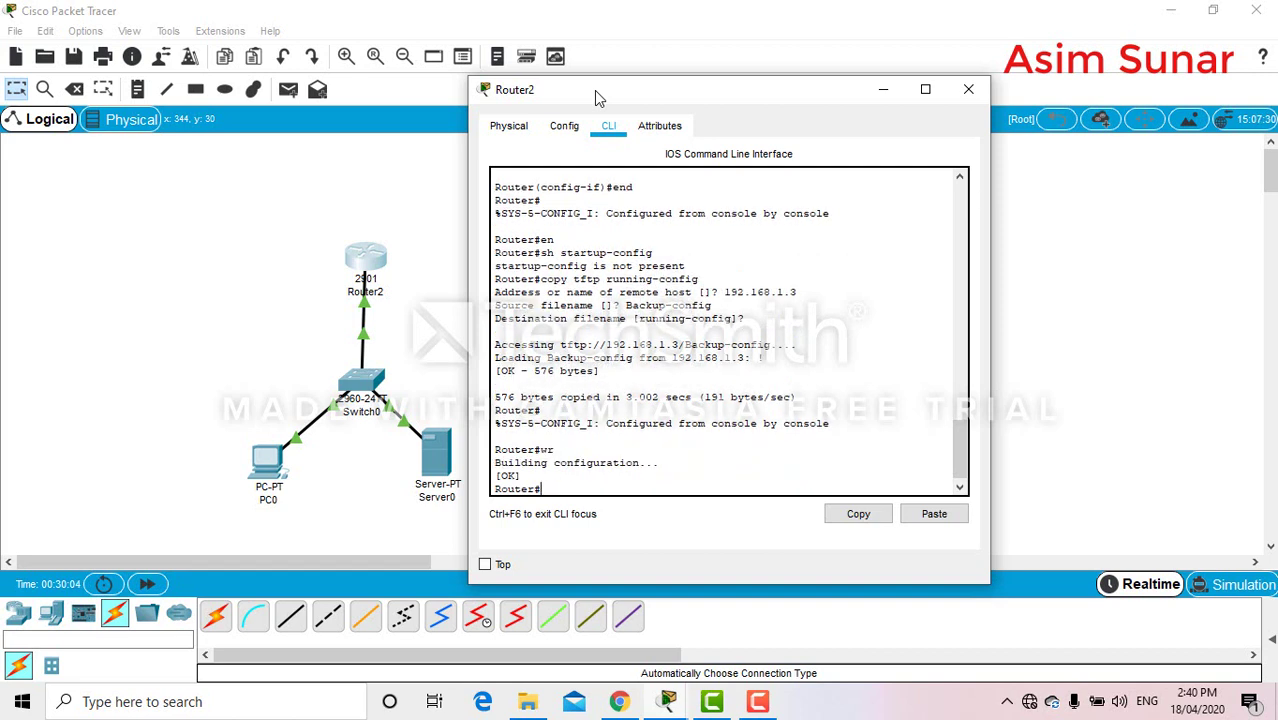
- Page through Router2's 623-byte startup-config, showing GigabitEthernet0/0 at 192.168.1.1
type("sh s")
type("tar")
type("tup-co")
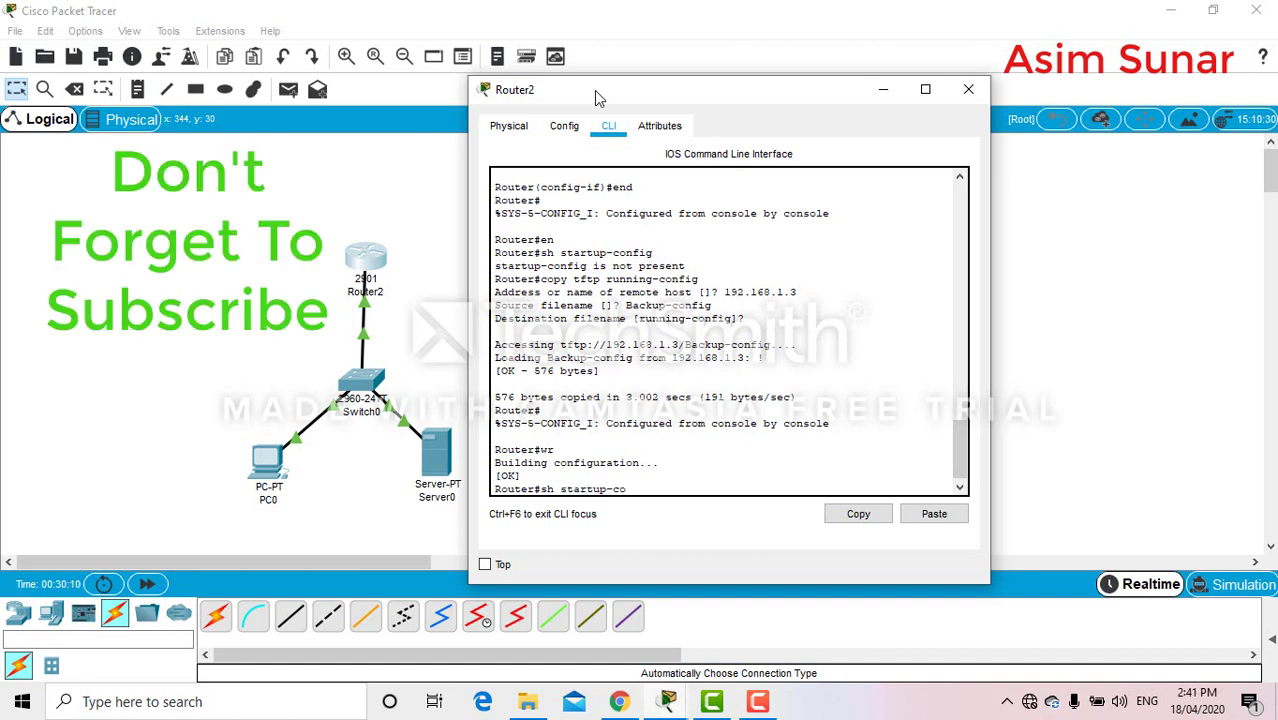
type("nfig")
key("Return")
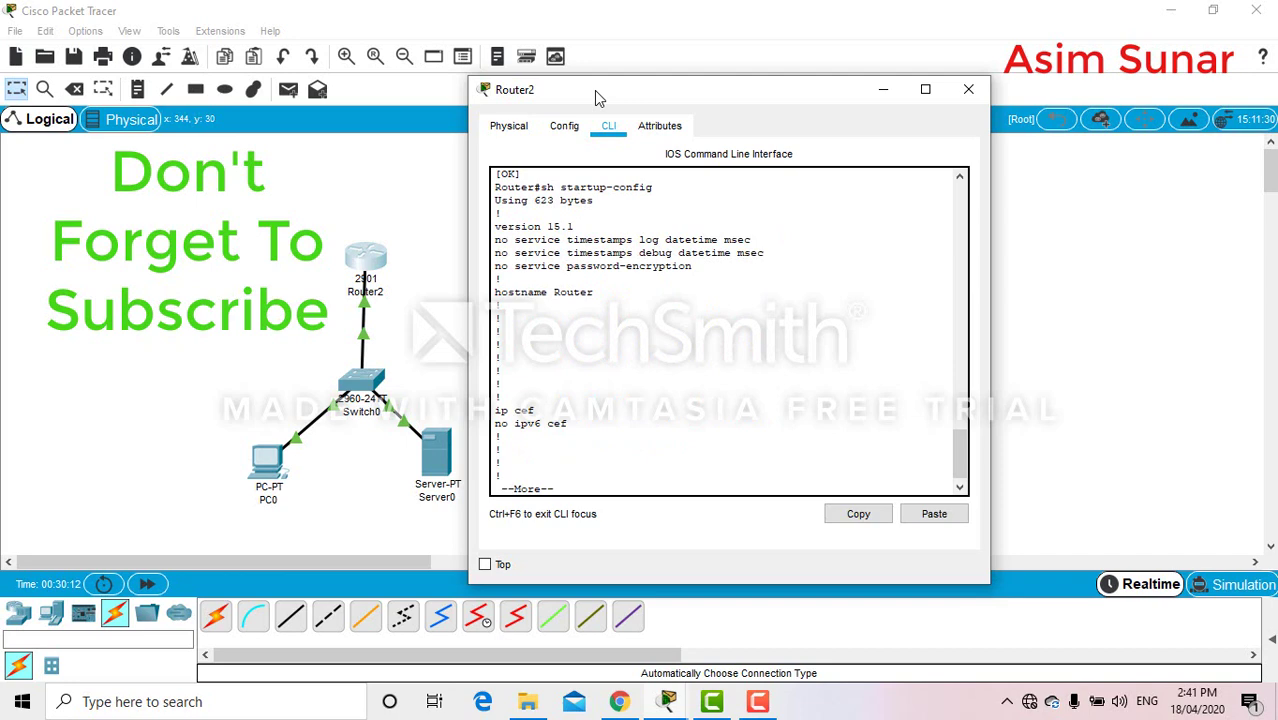
key("Return")
key("Return")
key("Return")
key("Return")
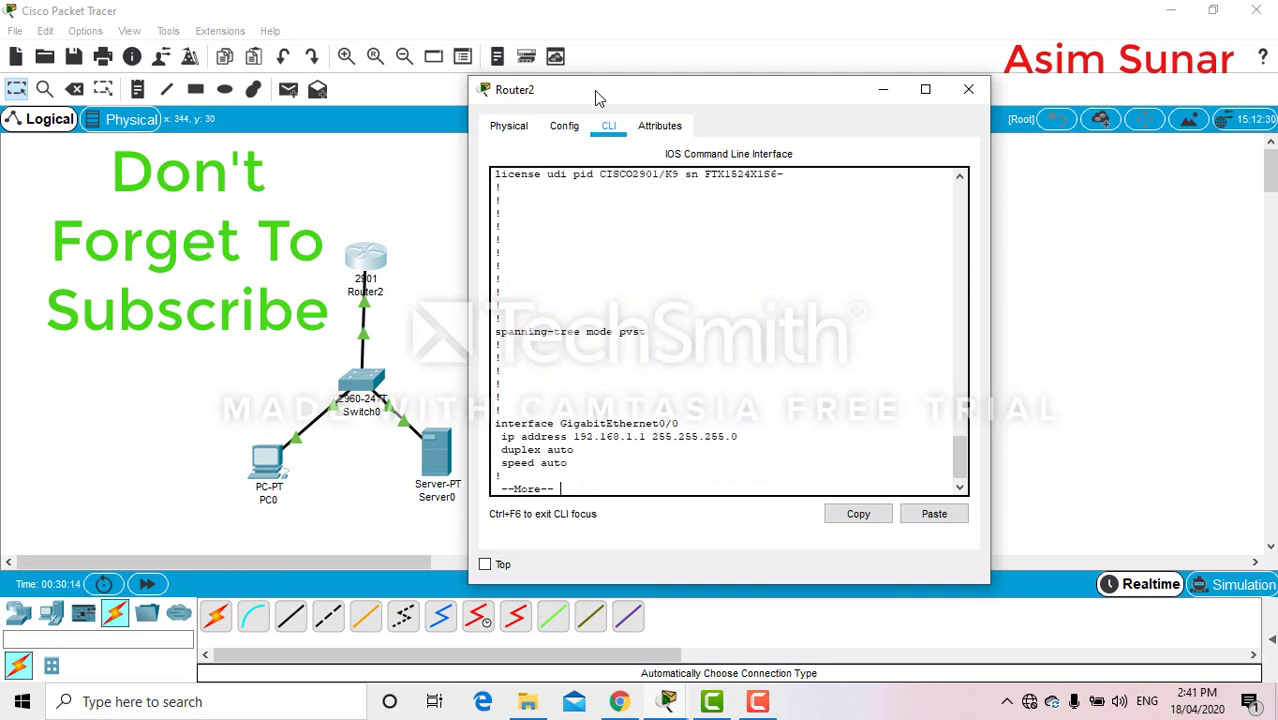
key("Return")
key("Return")
key("Return")
key("space")
key("Return")
key("Return")
key("Return")
key("Return")
key("Return")
key("Return")
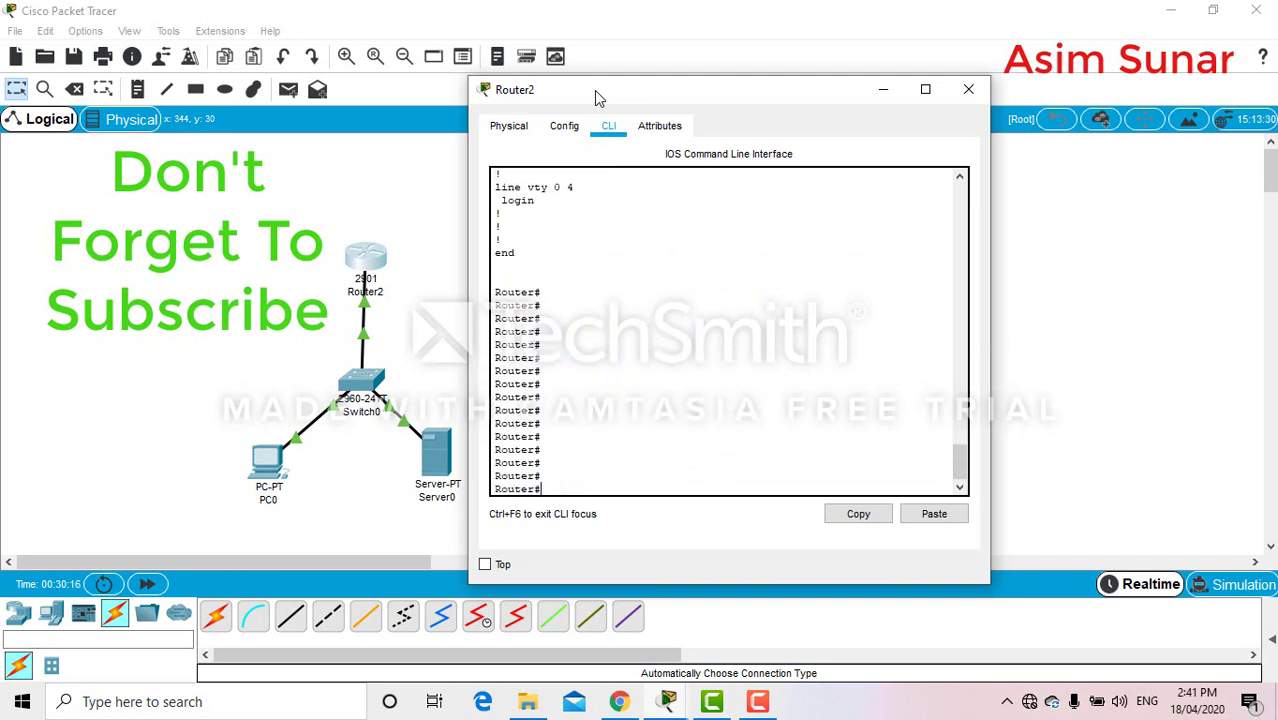